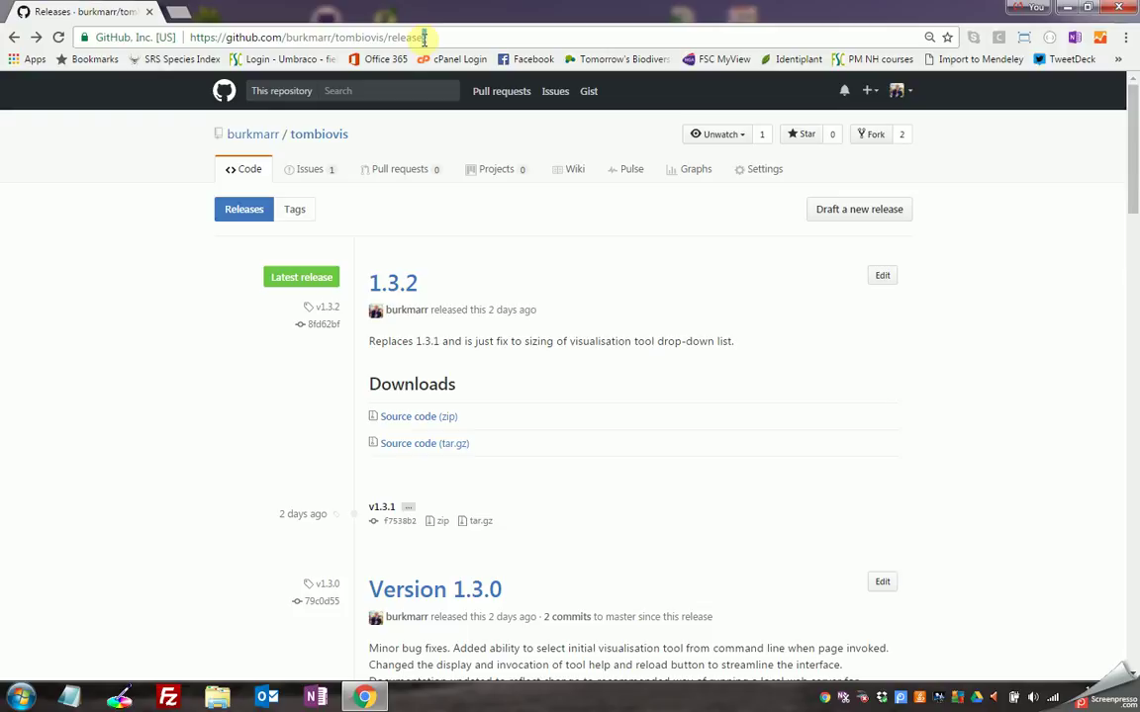
# - Download the tombiovis 1.3.2 release source code from GitHub as tombiovis-1.3.2.zip
pyautogui.moveTo(424, 38); pyautogui.dragTo(187, 55)
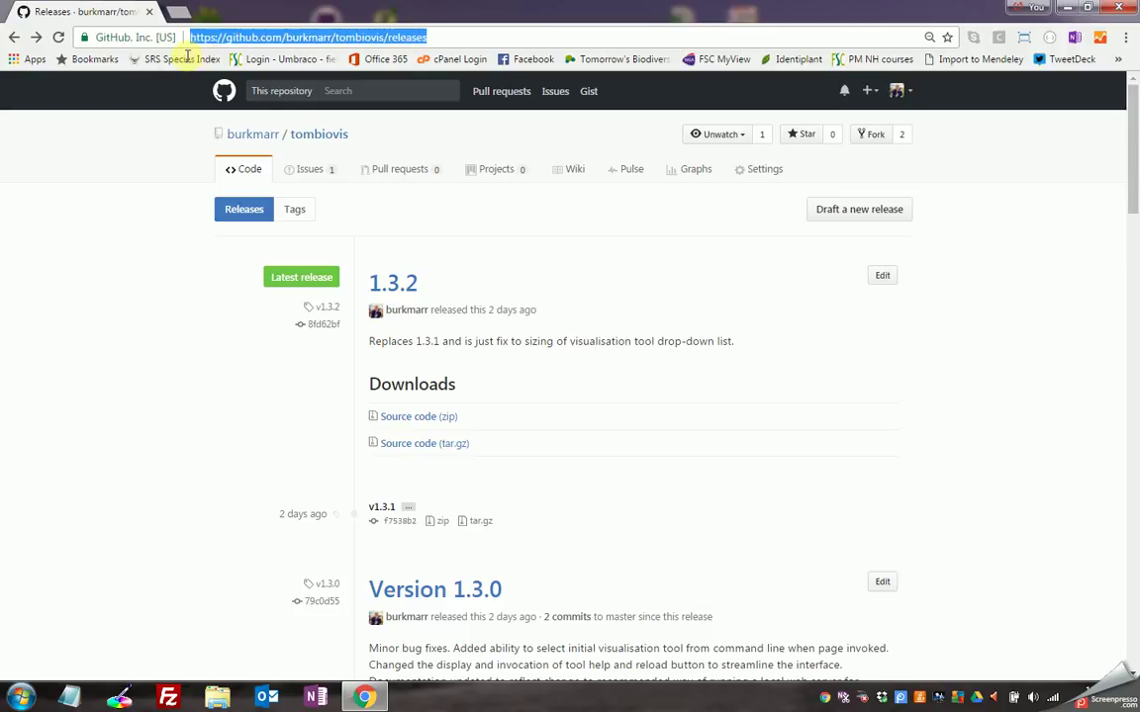
pyautogui.click(406, 424)
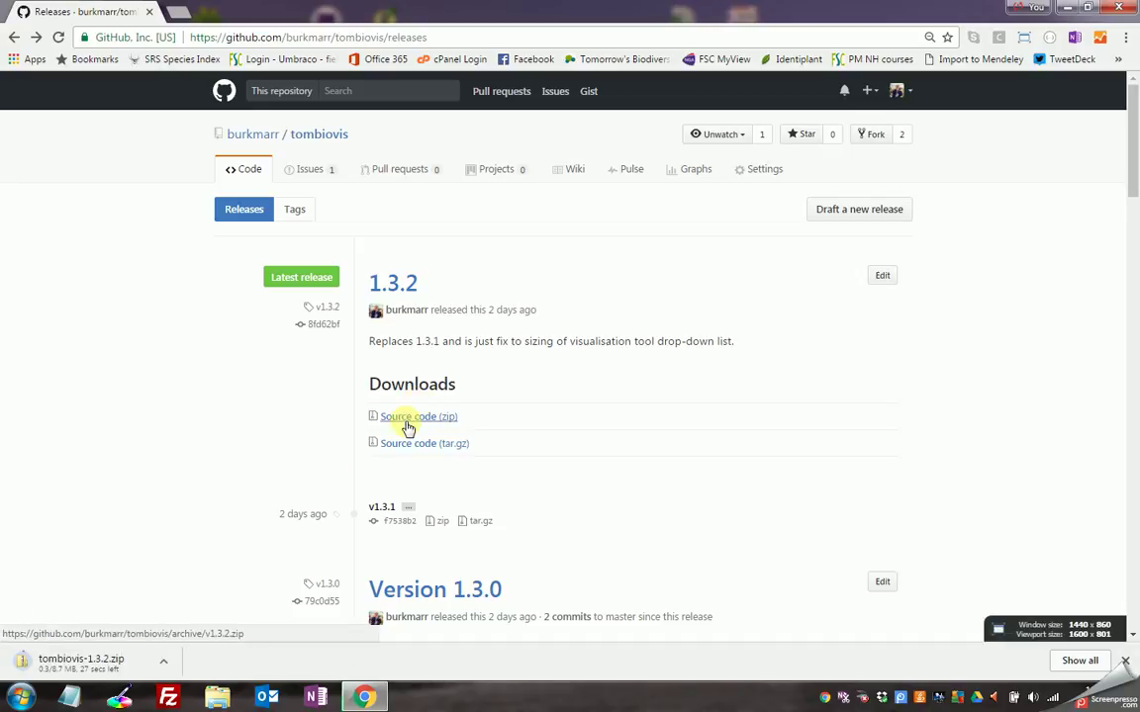
# - Locate the downloaded tombiovis-1.3.2.zip in its folder and extract it to the Desktop
pyautogui.rightClick(79, 661)
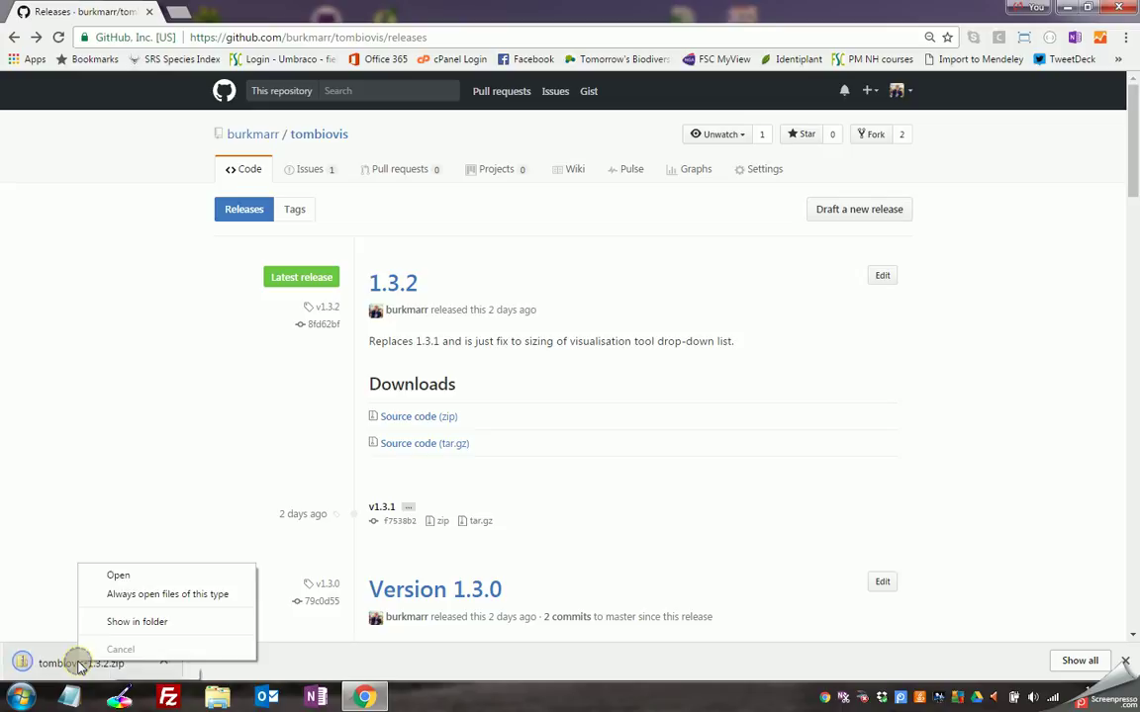
pyautogui.click(138, 620)
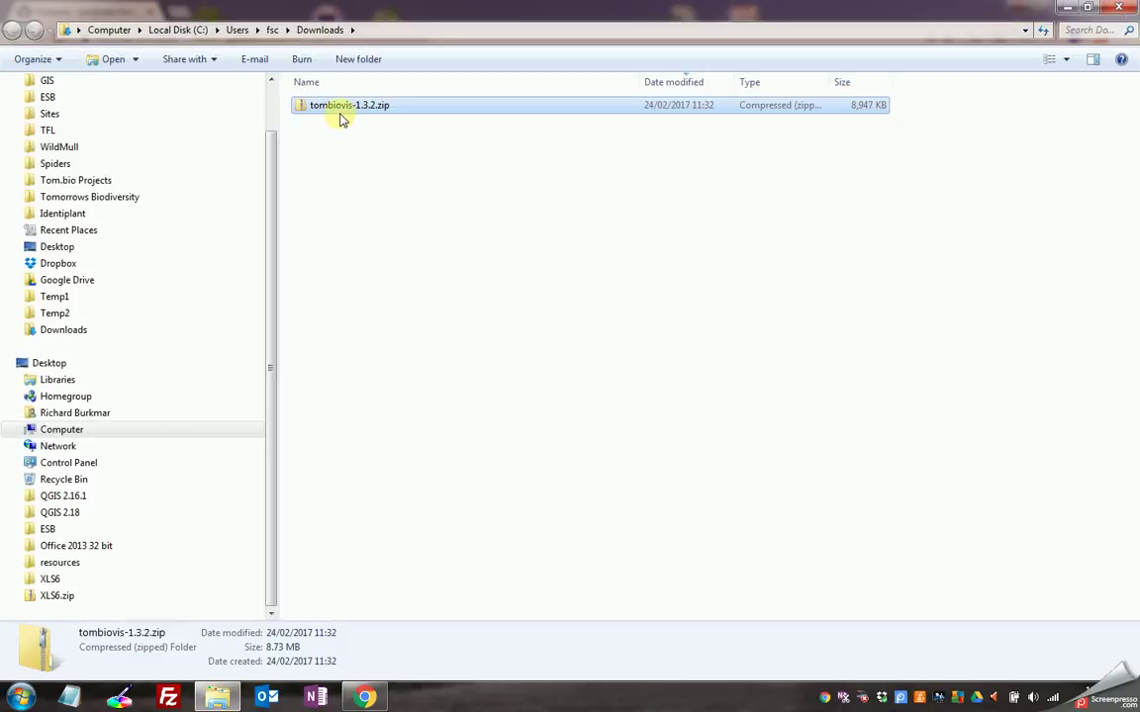
pyautogui.rightClick(338, 109)
pyautogui.click(396, 160)
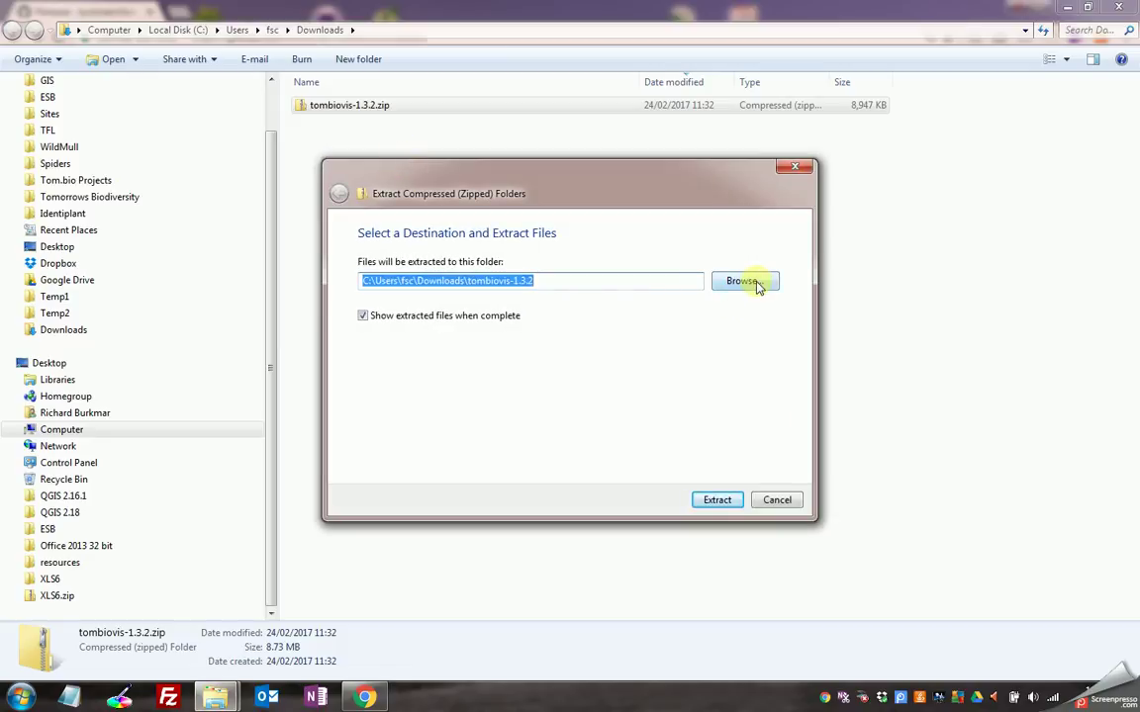
pyautogui.click(744, 281)
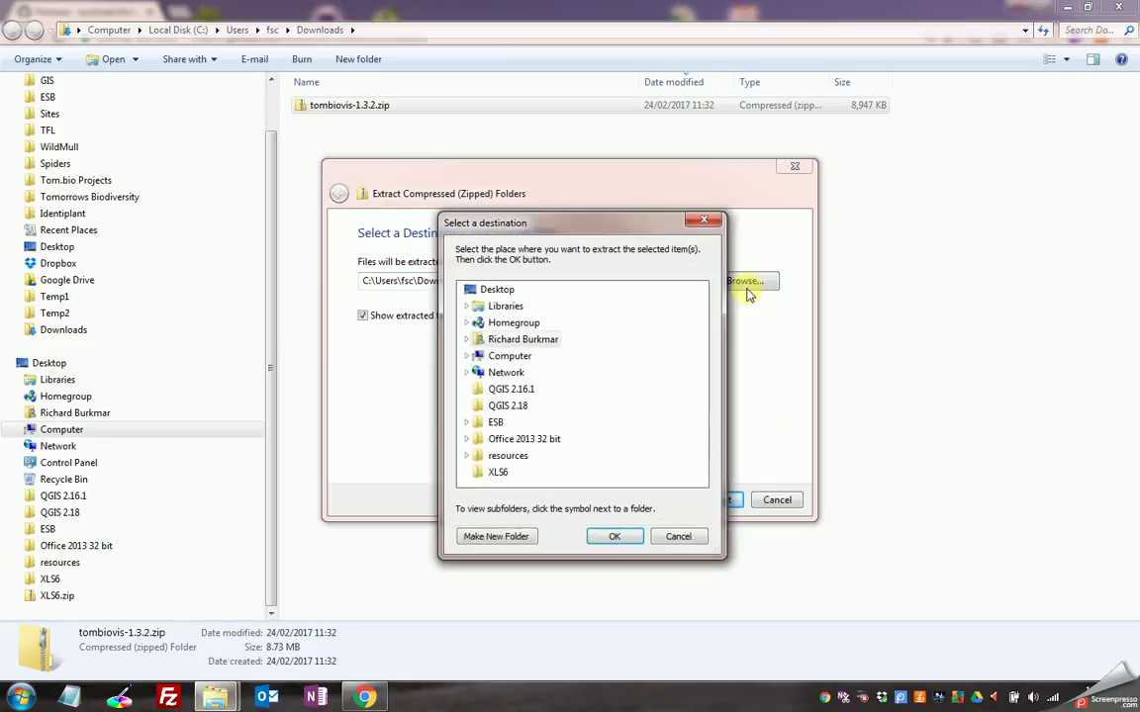
pyautogui.click(551, 292)
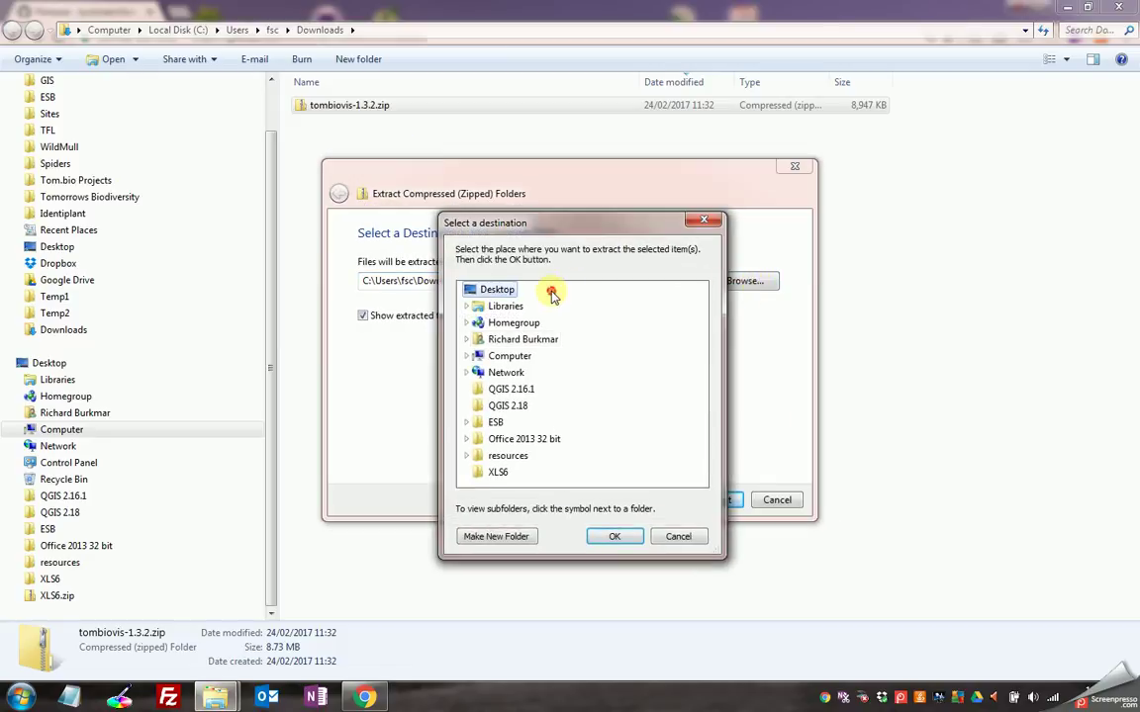
pyautogui.click(617, 536)
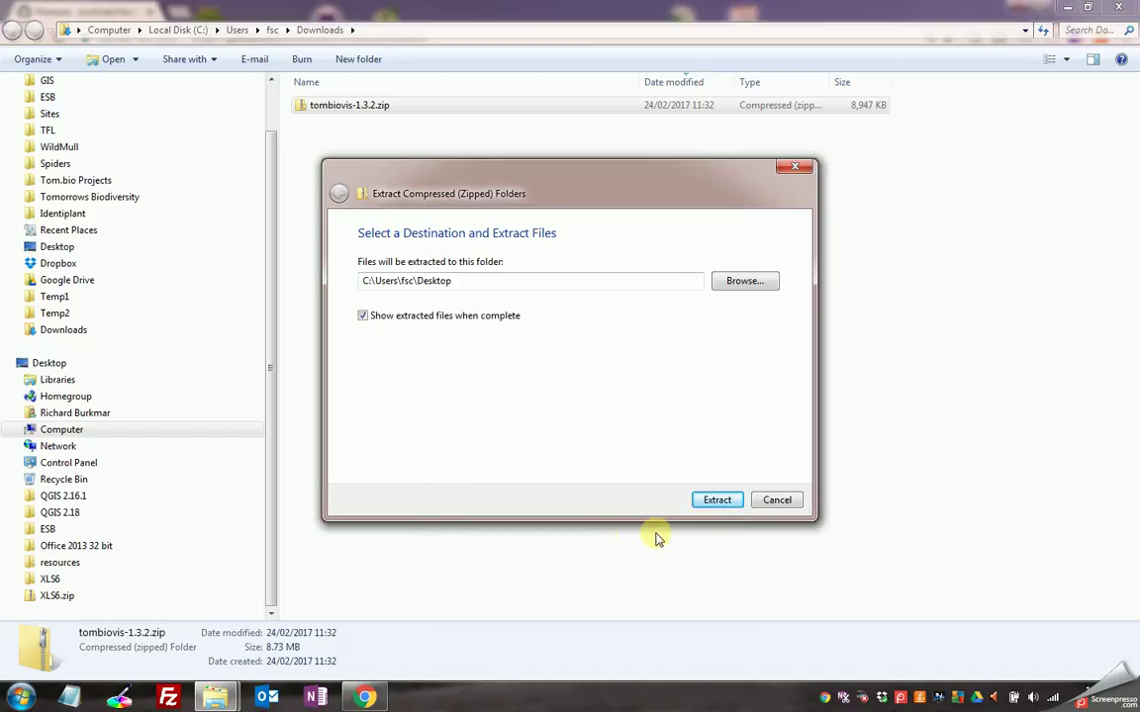
pyautogui.click(717, 499)
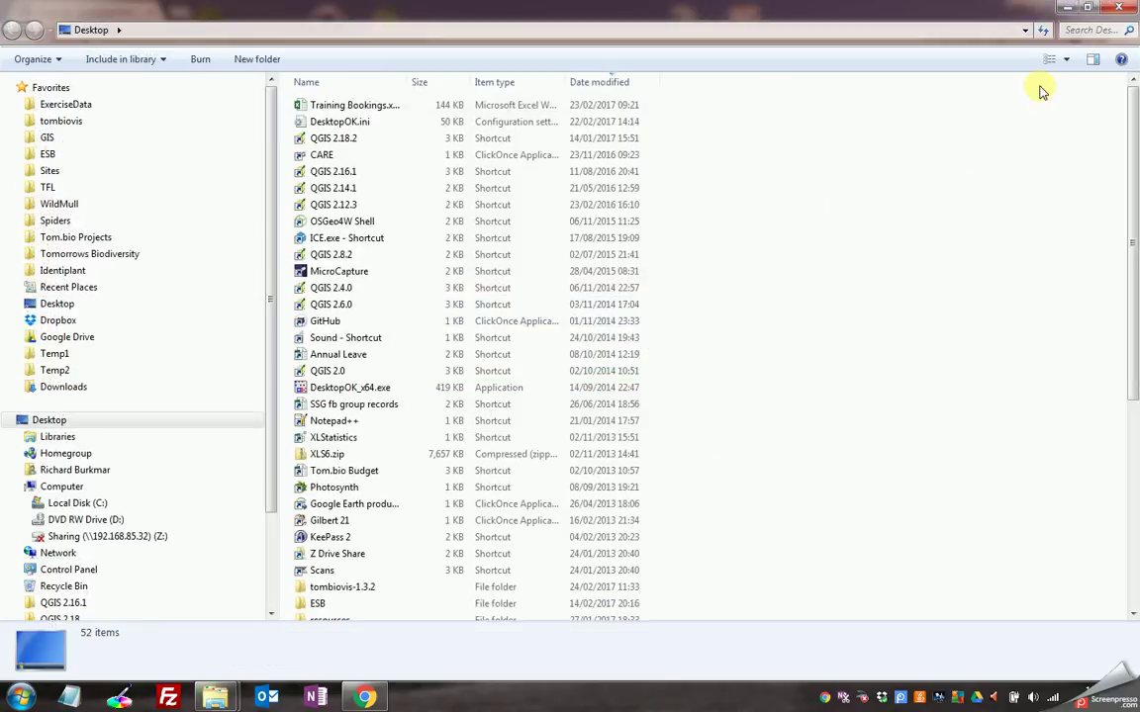
# - Close the Desktop window and minimize Downloads and Chrome to reveal the desktop
pyautogui.click(1120, 8)
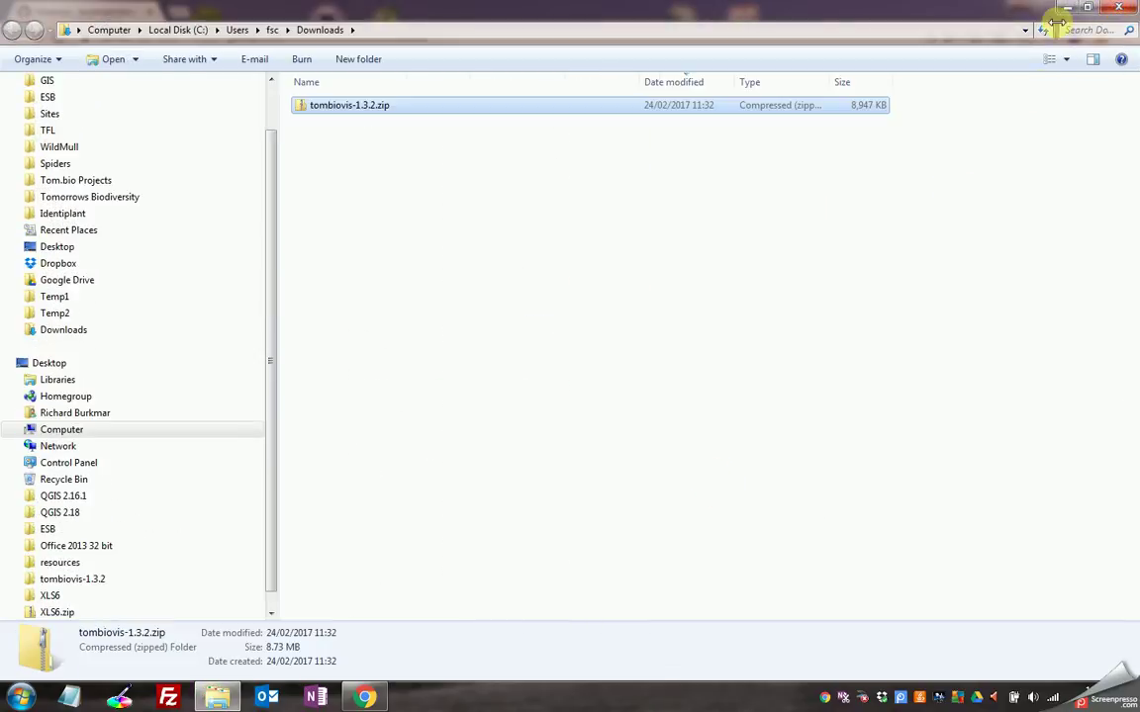
pyautogui.click(1068, 10)
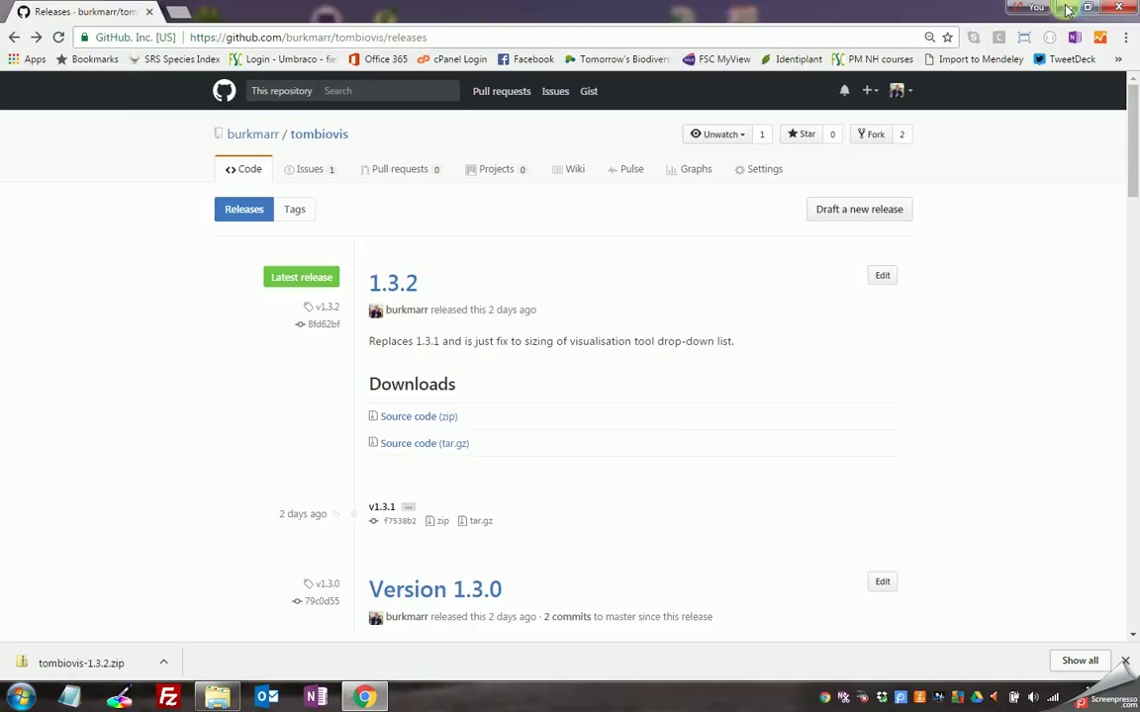
pyautogui.click(1066, 10)
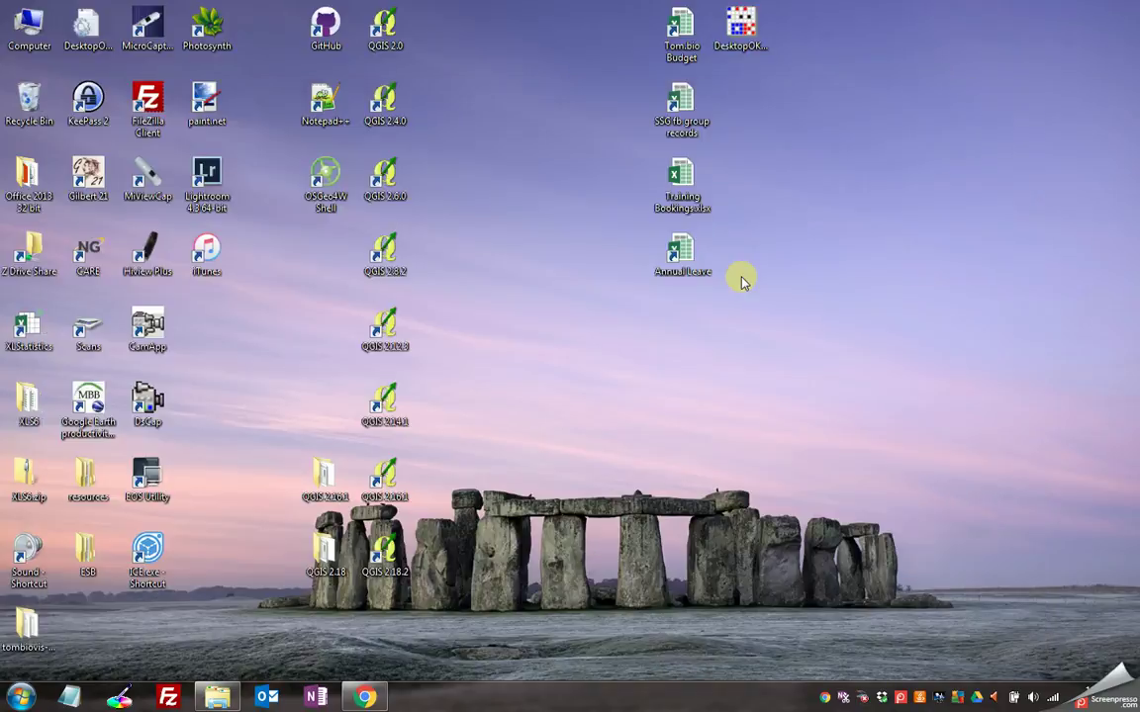
# - Move the tombiovis-1.3.2 folder to the desktop's upper right and check its contents
pyautogui.click(24, 624)
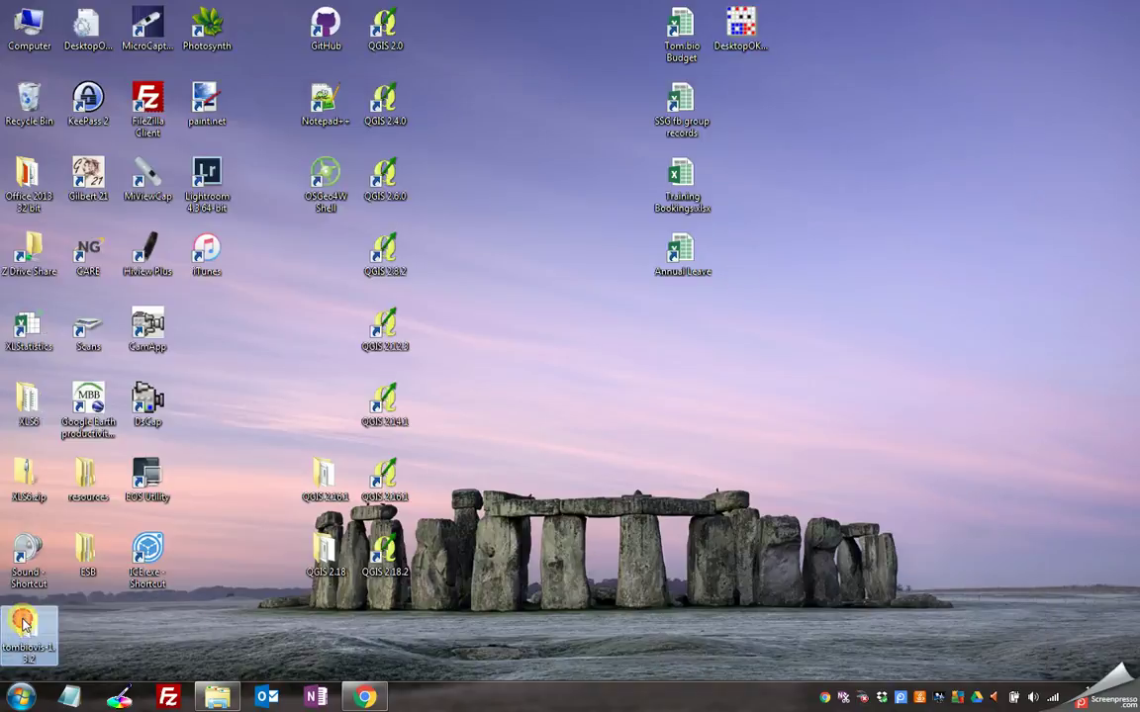
pyautogui.moveTo(24, 623); pyautogui.dragTo(919, 82)
pyautogui.doubleClick(919, 84)
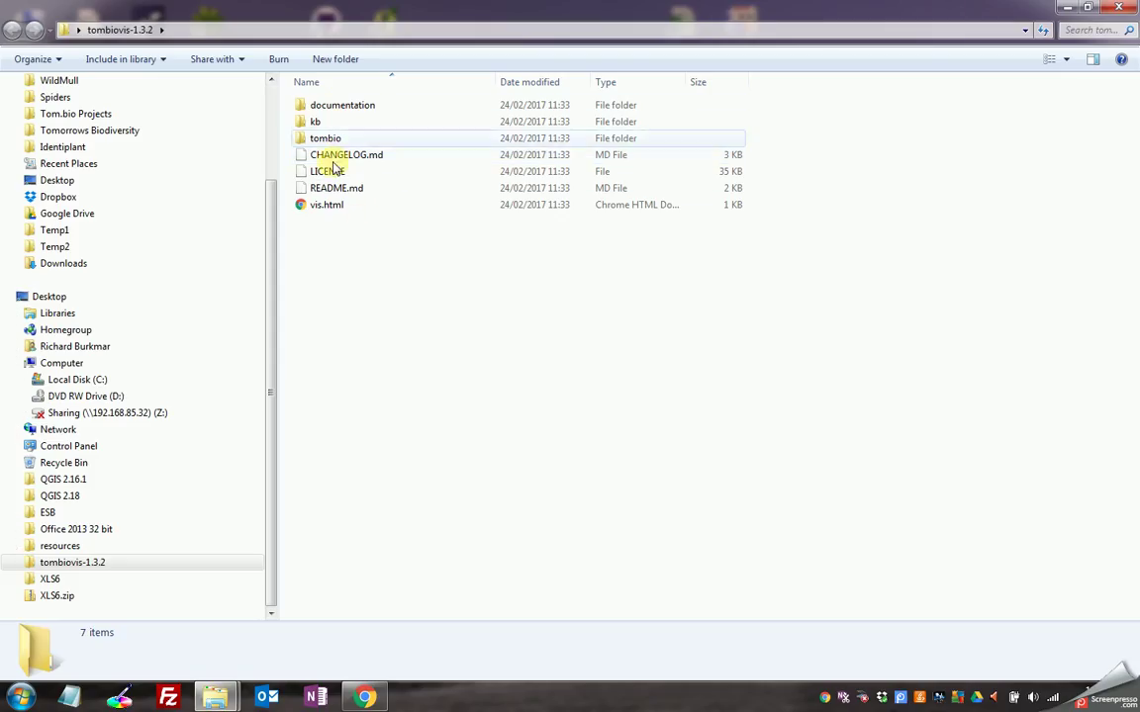
pyautogui.click(1119, 7)
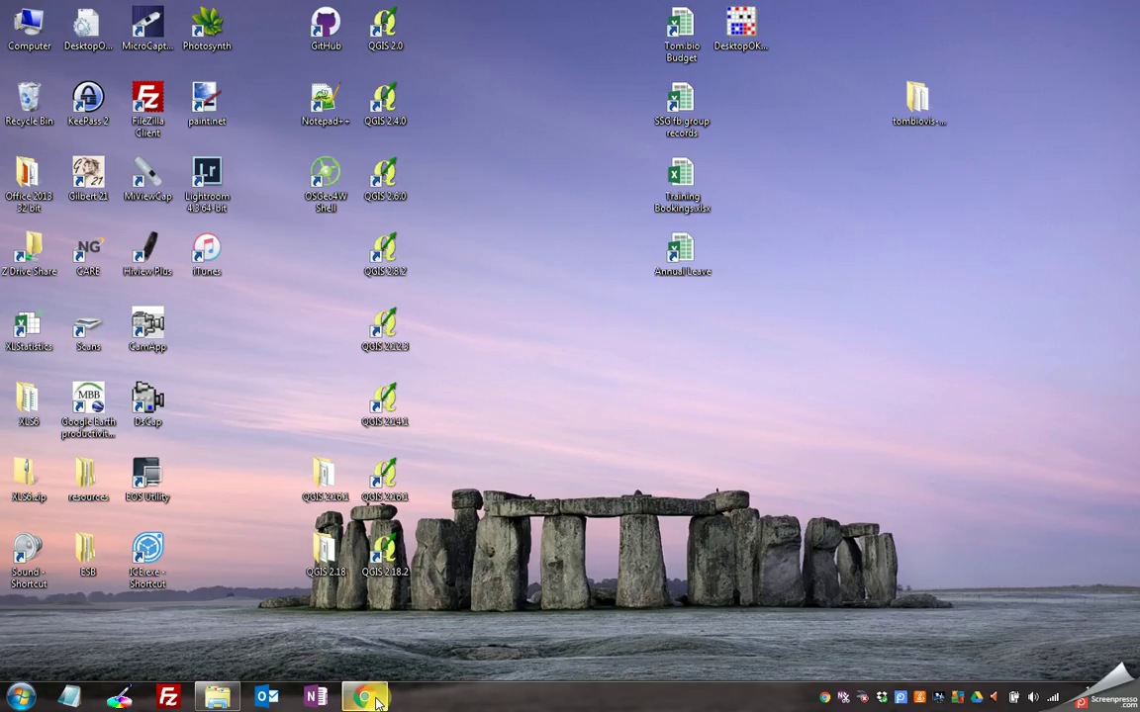
# - Restore Chrome from the taskbar, showing the tombiovis GitHub Releases page
pyautogui.click(374, 698)
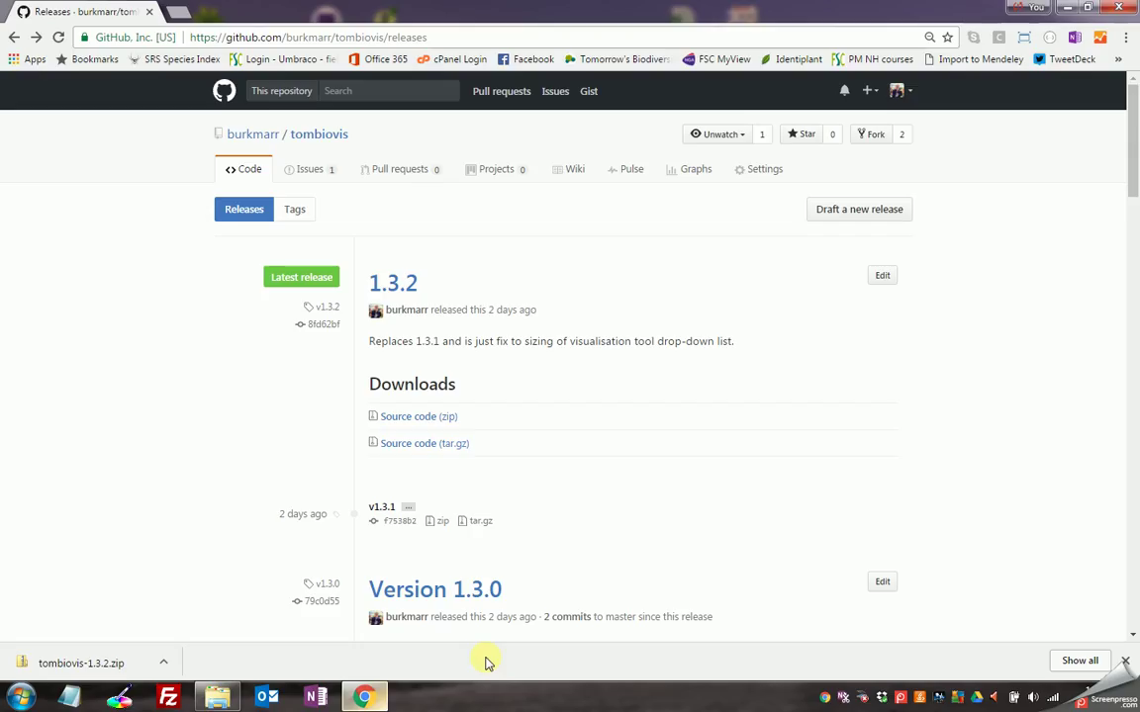
# - In a new tab, search for 'chrome extensions' and go to the Chrome Web Store extensions page
pyautogui.click(183, 15)
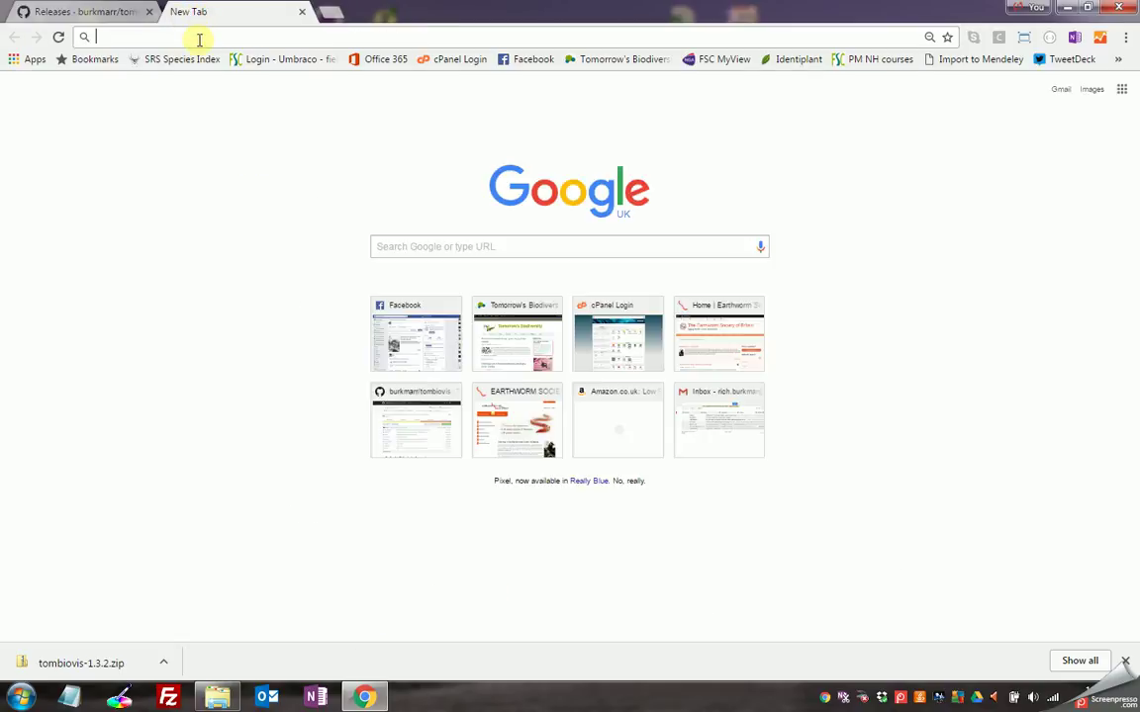
pyautogui.write('chrome extensions')
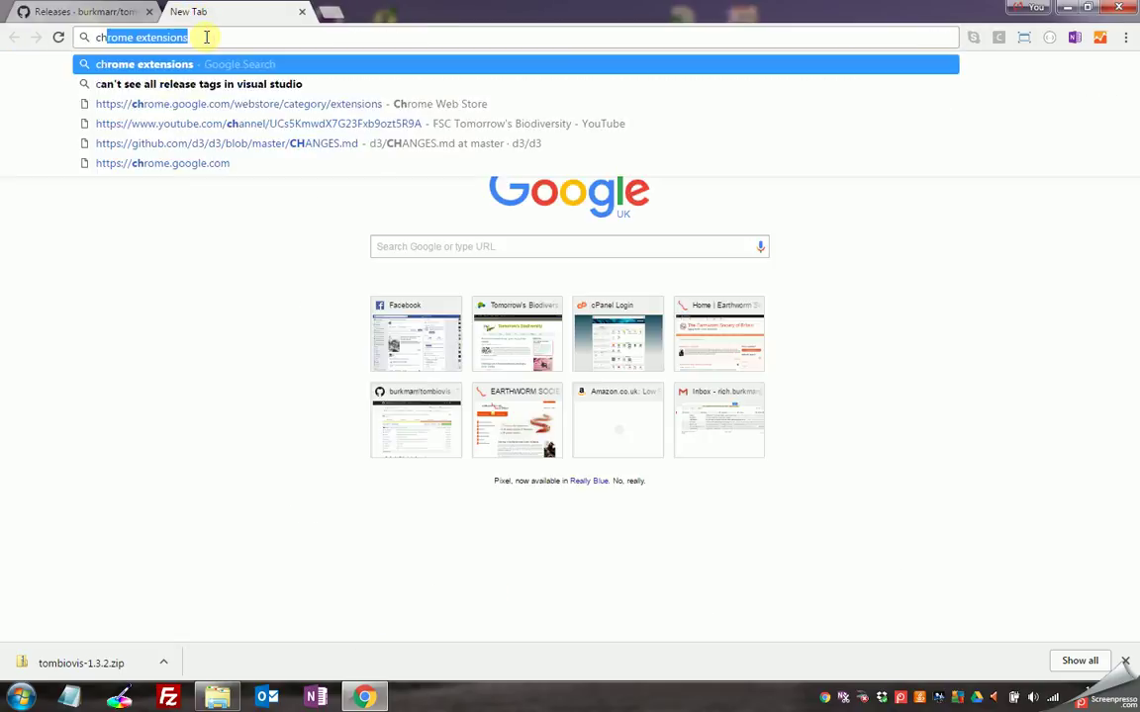
pyautogui.press('Return')
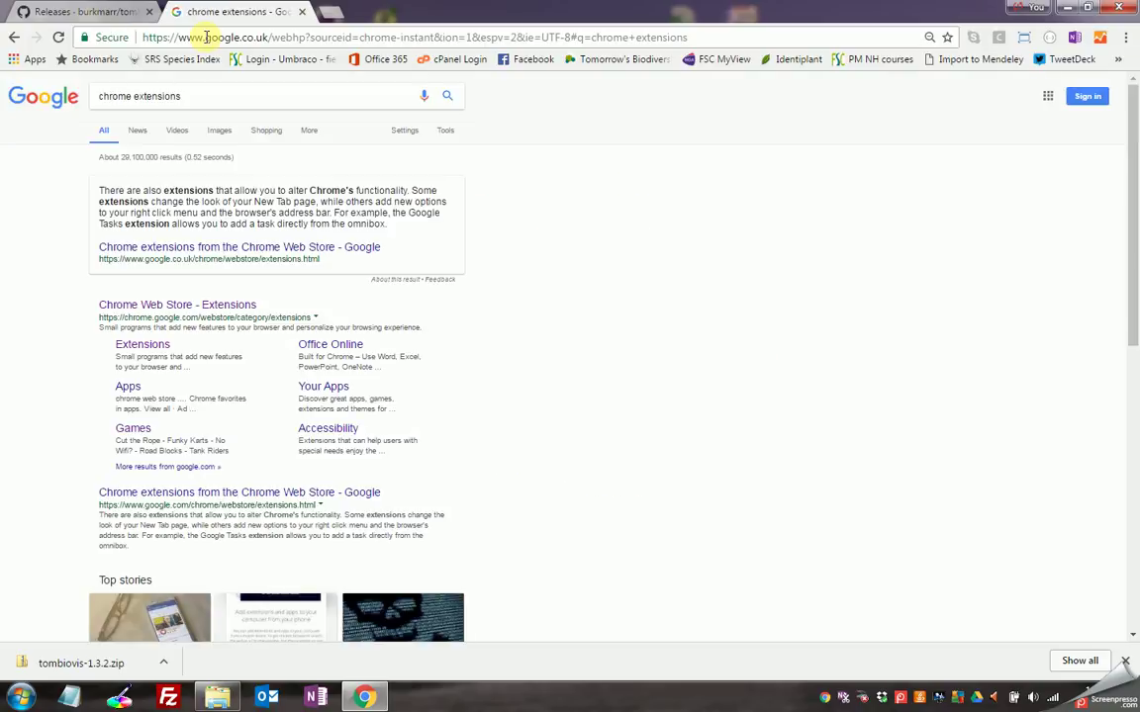
pyautogui.click(138, 312)
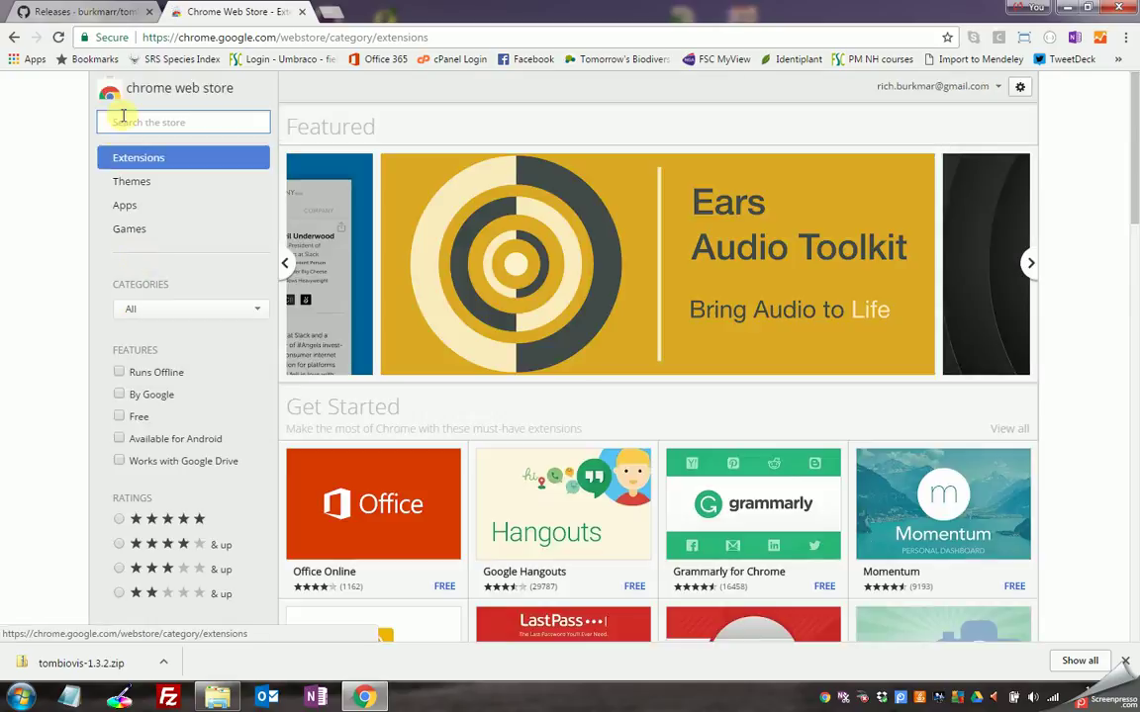
# - Search the store for 'web server' and install the Web Server for Chrome app
pyautogui.click(123, 119)
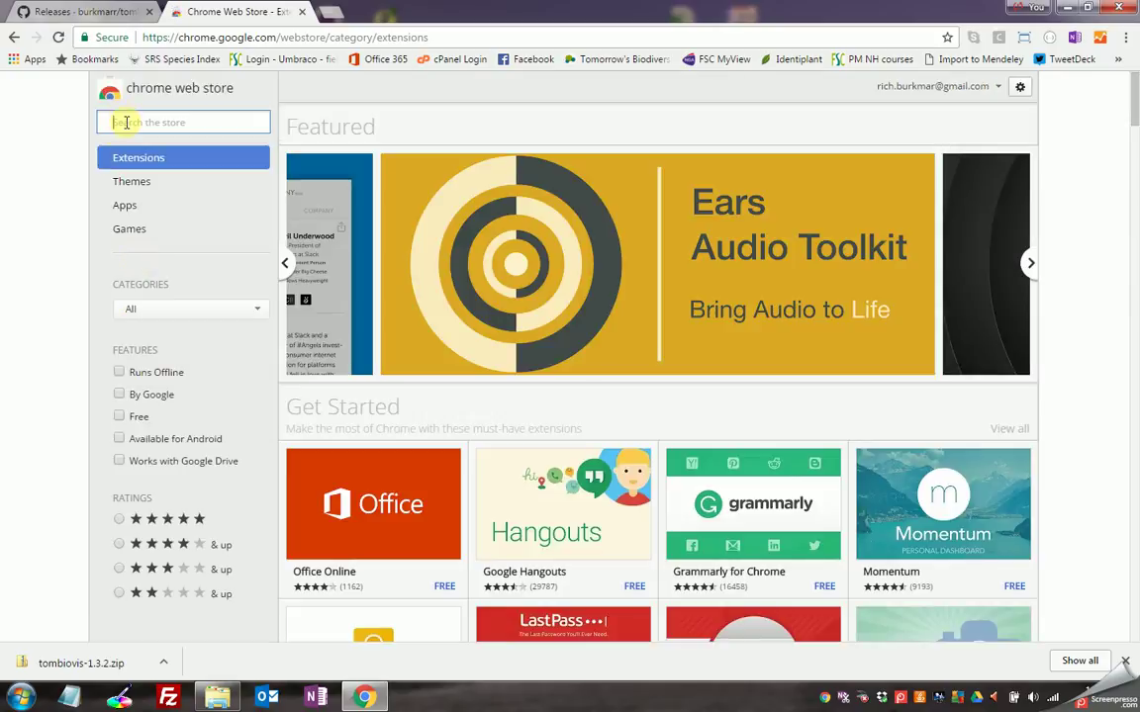
pyautogui.write('web server')
pyautogui.press('Return')
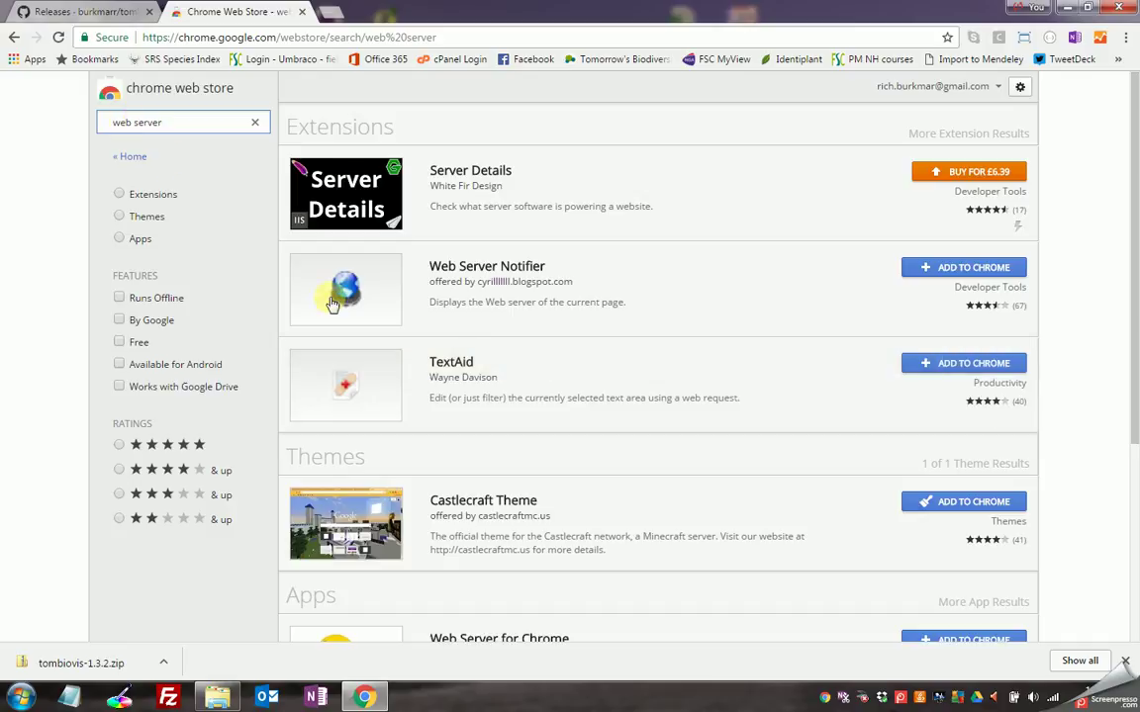
pyautogui.scroll(-2, 382, 316)
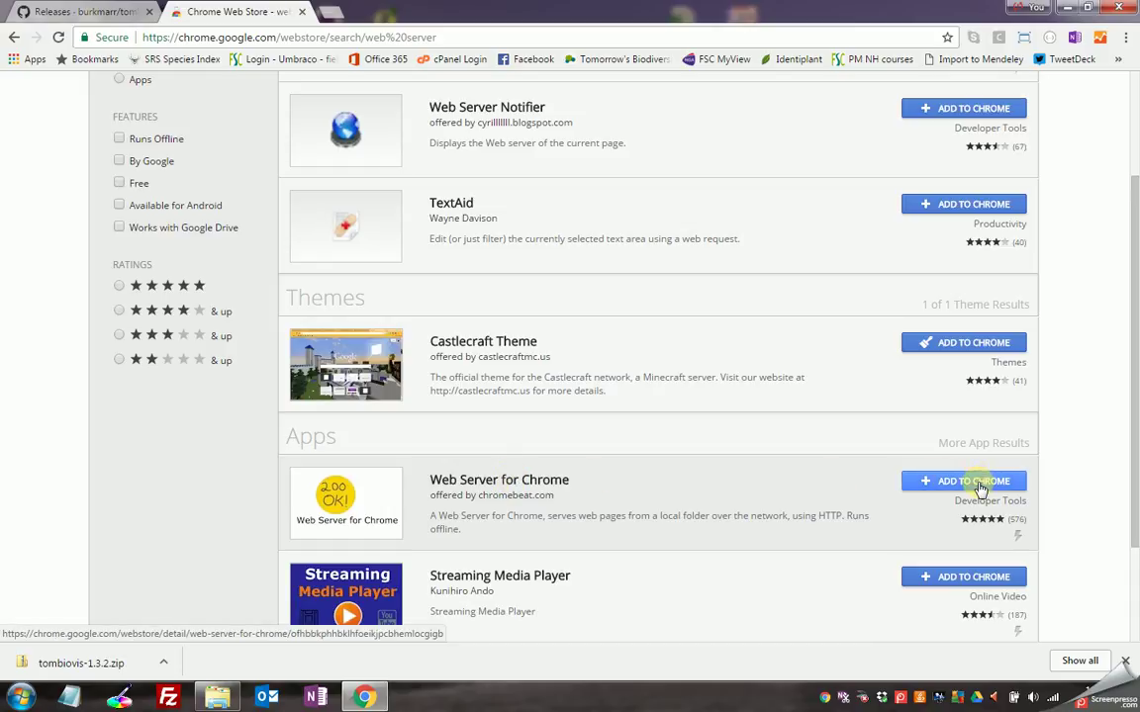
pyautogui.click(980, 482)
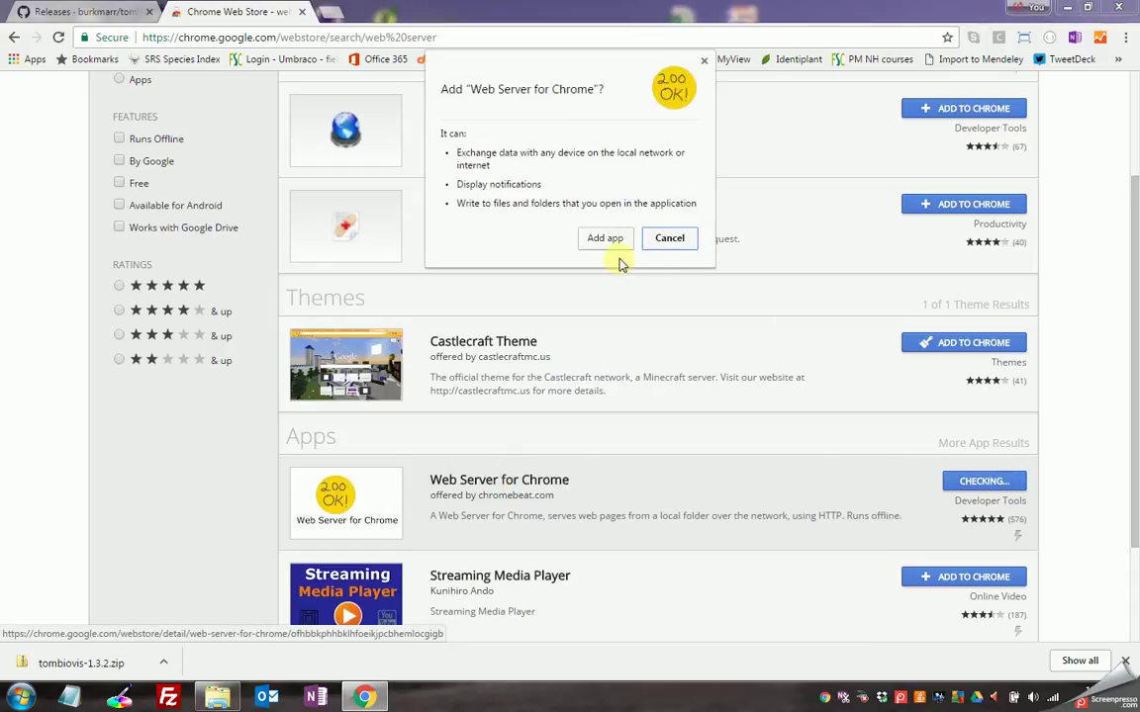
pyautogui.click(618, 243)
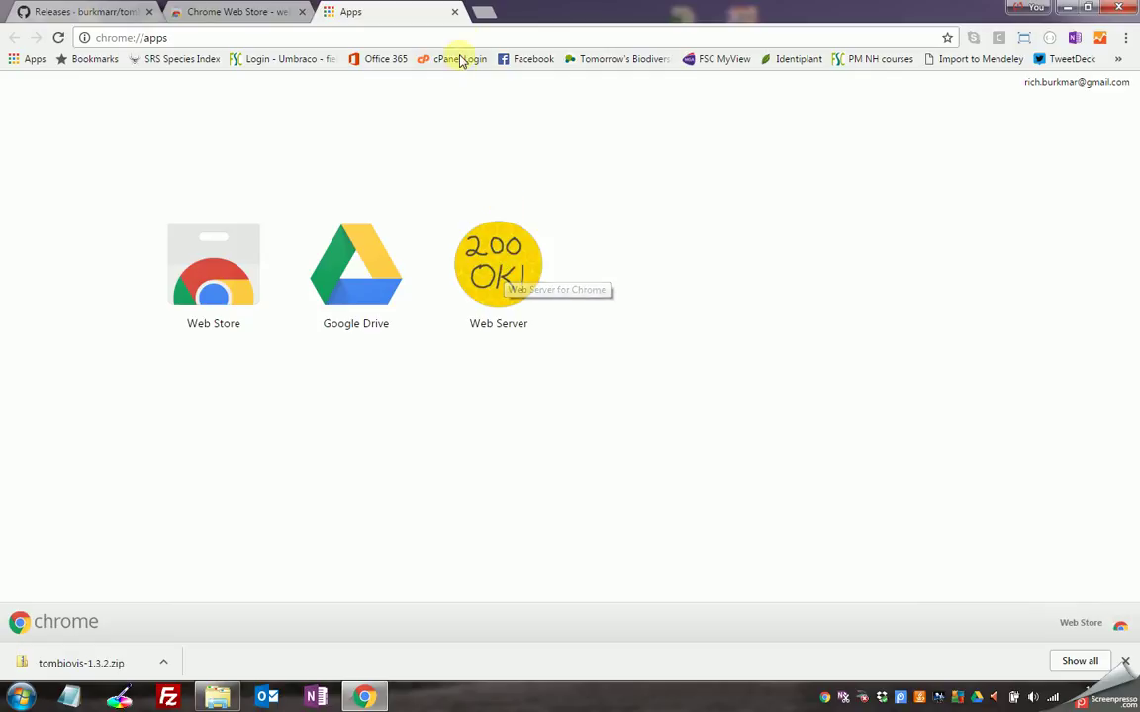
pyautogui.click(454, 12)
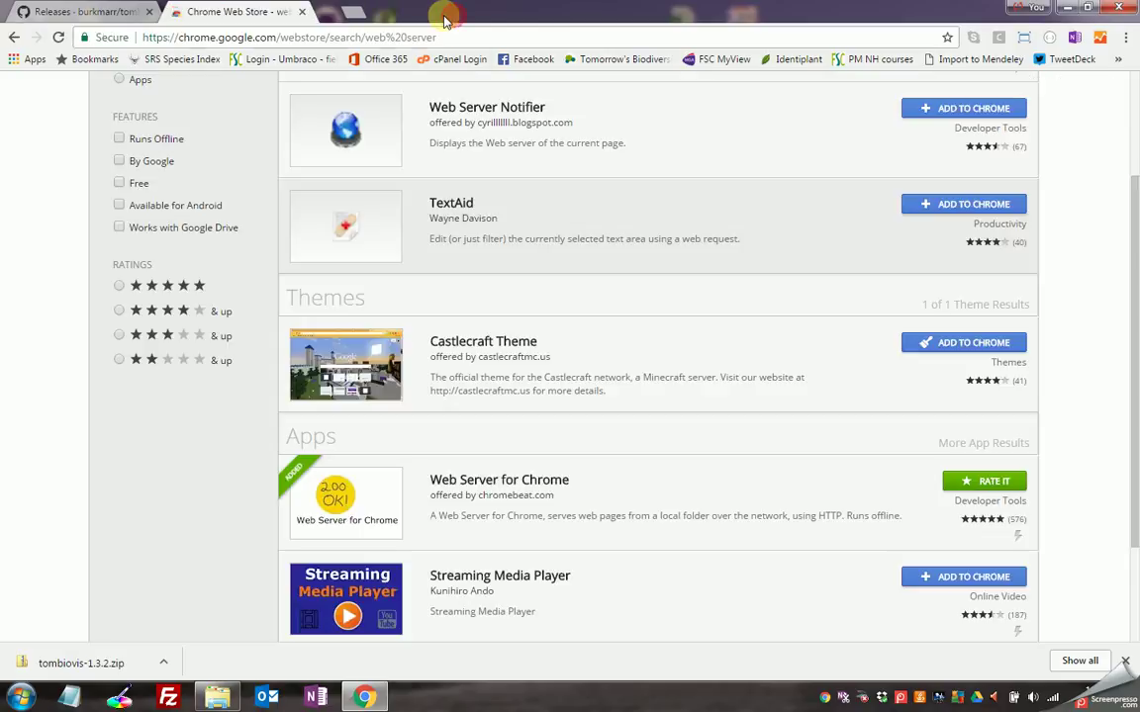
# - Close the Web Store tab and go to chrome://apps, which lists the installed Web Server app
pyautogui.click(303, 12)
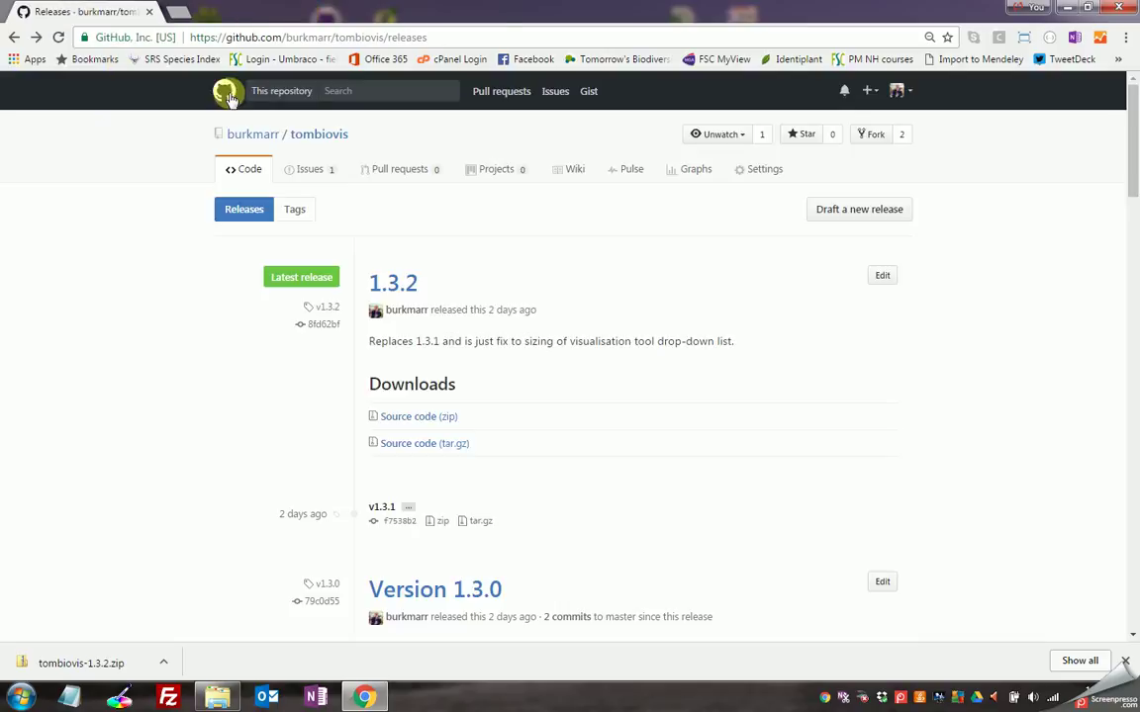
pyautogui.click(32, 60)
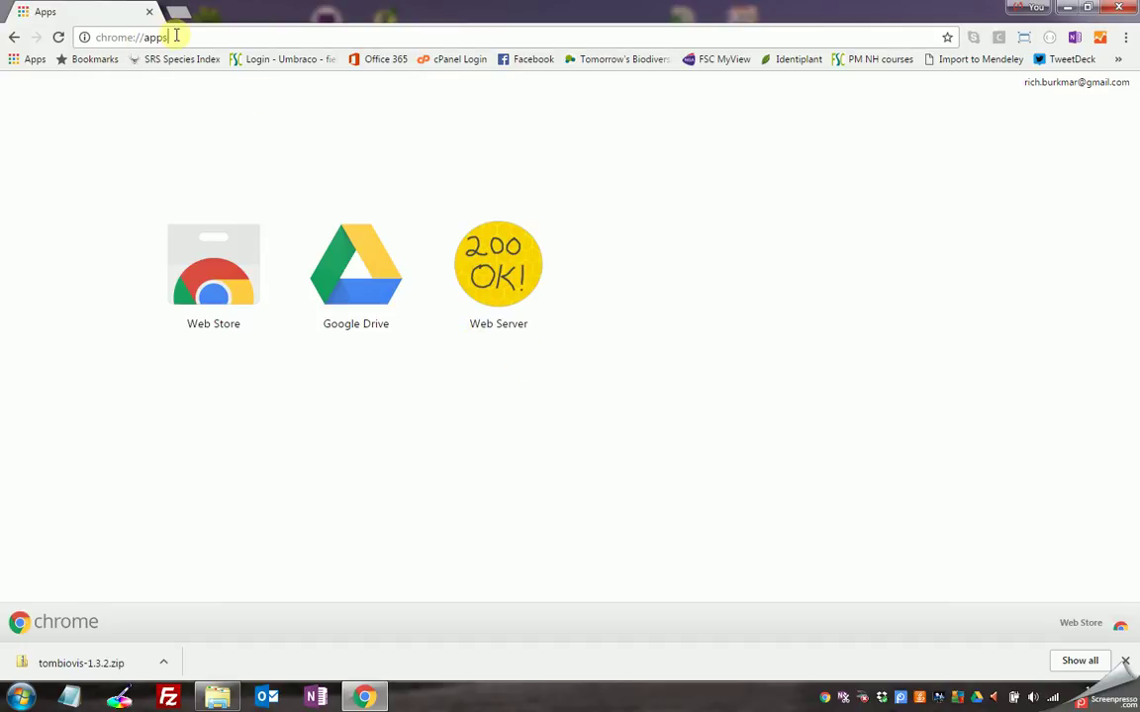
pyautogui.click(176, 37)
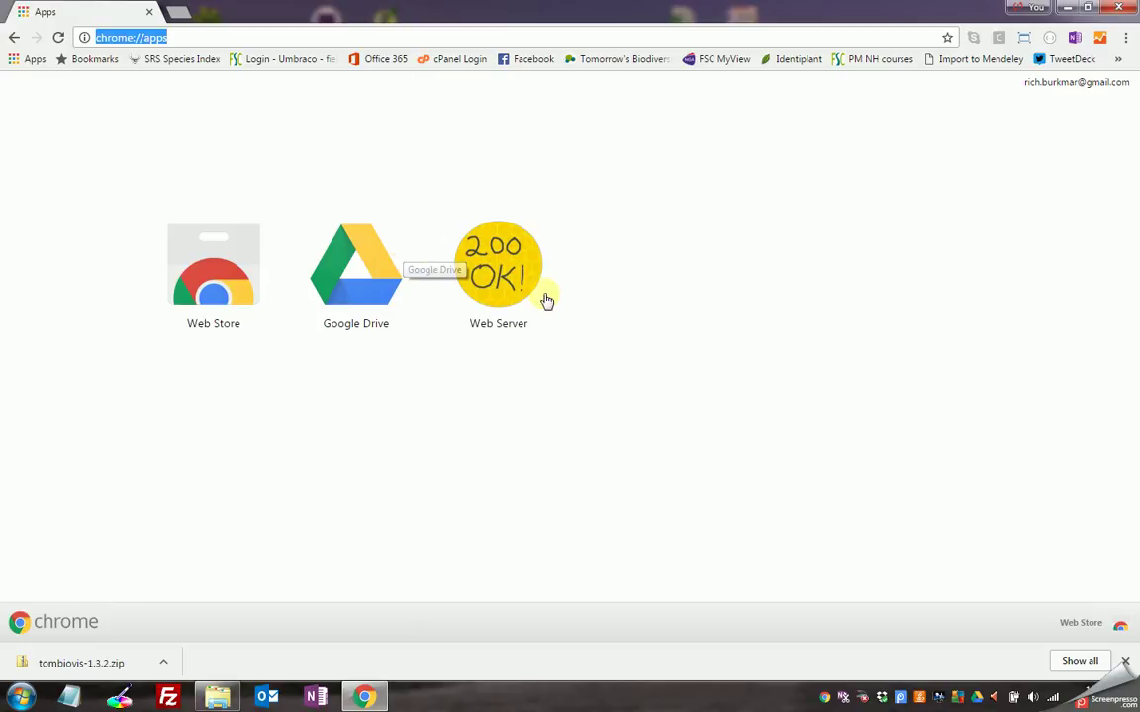
# - Launch Web Server, choose the tombiovis-1.3.2 folder, and restart the server at 127.0.0.1:8887
pyautogui.click(514, 274)
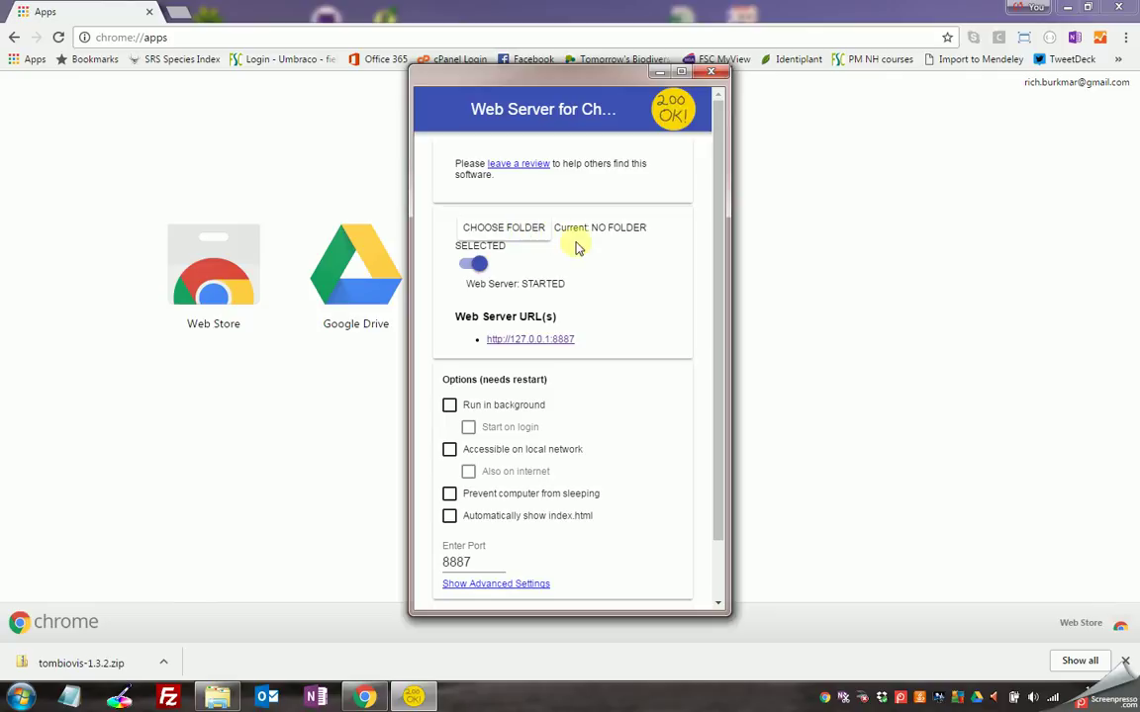
pyautogui.click(525, 235)
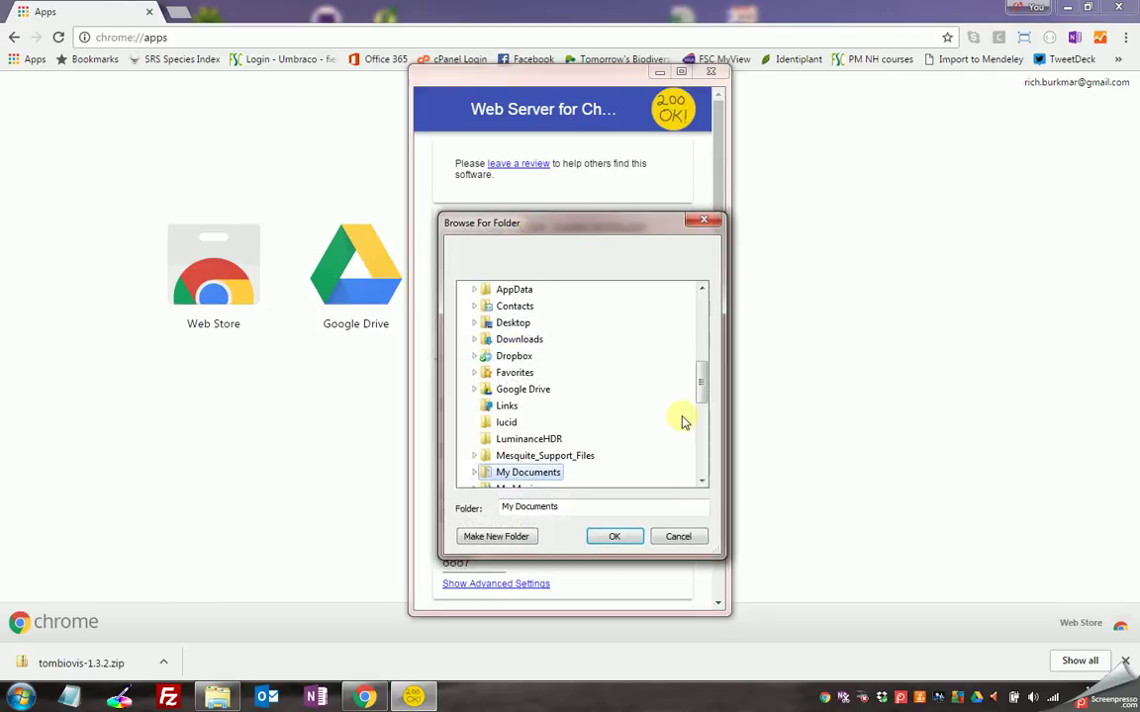
pyautogui.moveTo(701, 386); pyautogui.dragTo(697, 472)
pyautogui.click(537, 456)
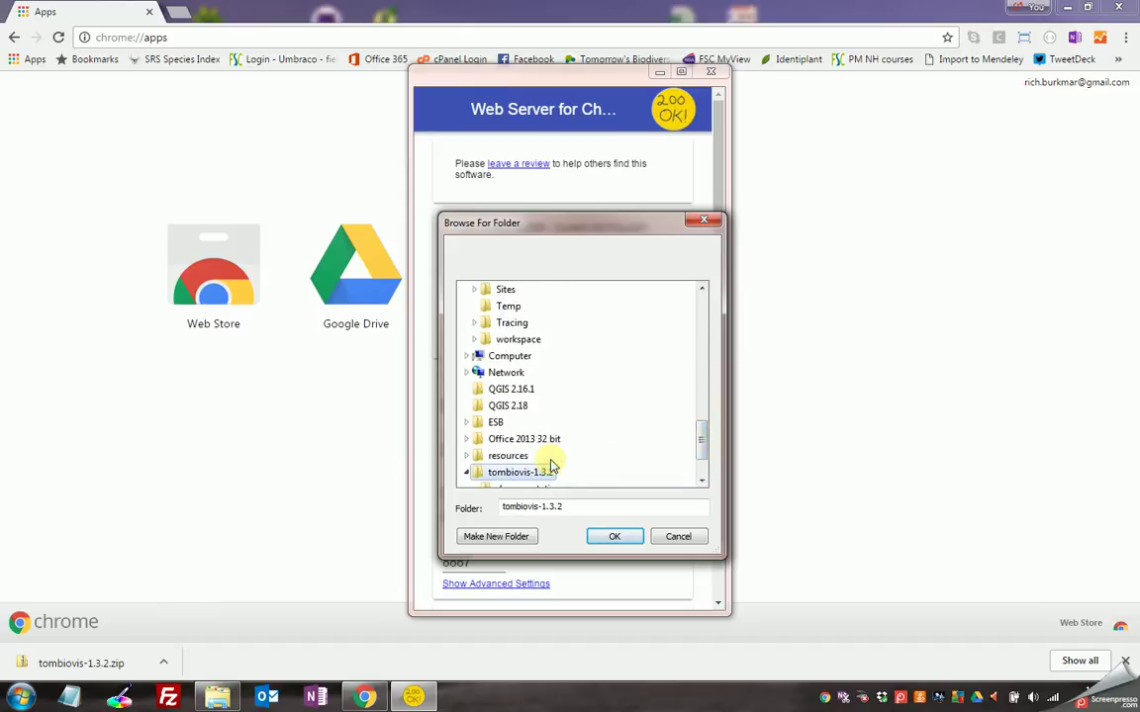
pyautogui.click(619, 537)
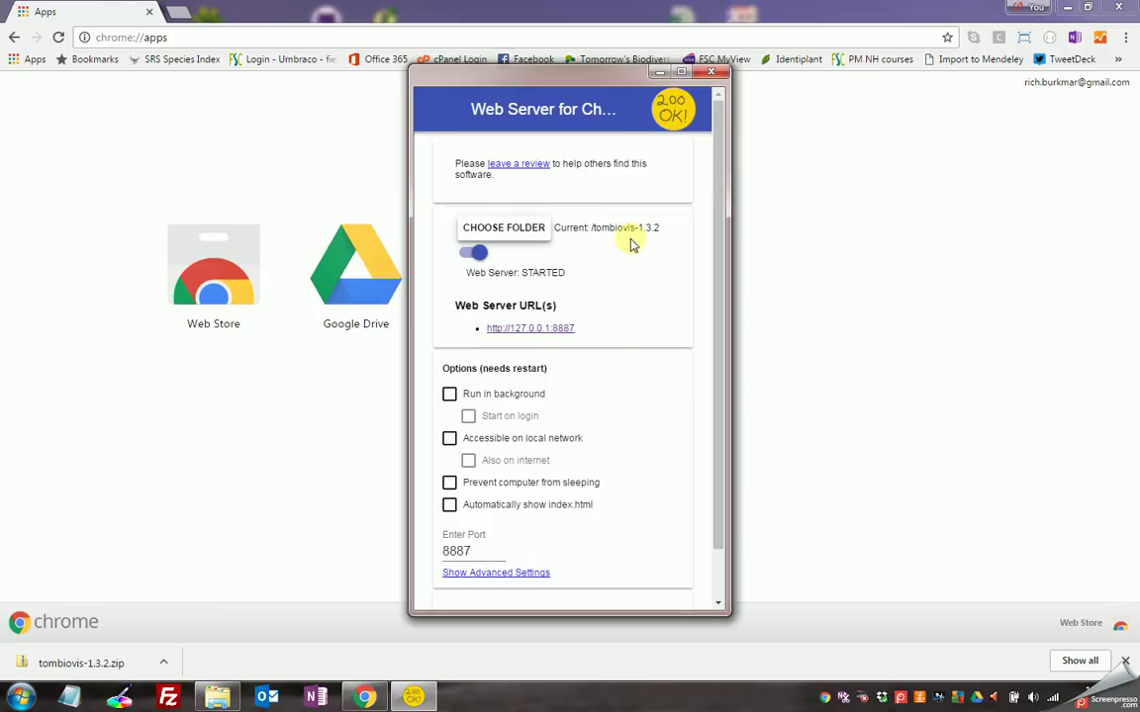
pyautogui.click(477, 254)
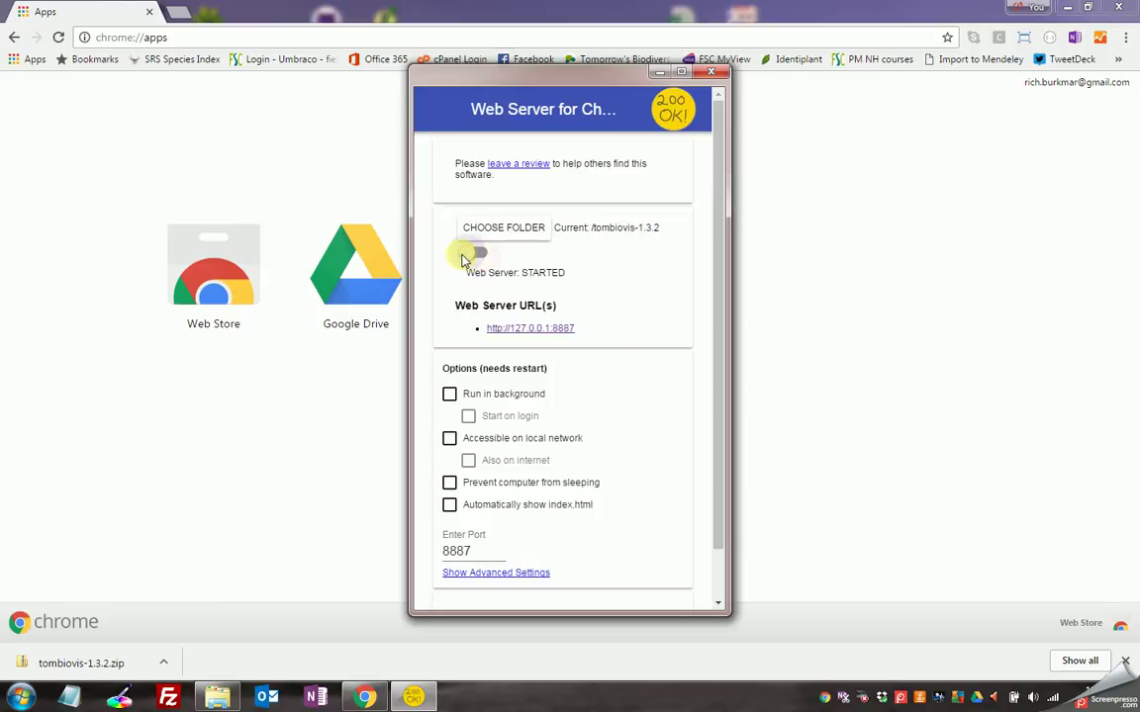
pyautogui.click(485, 254)
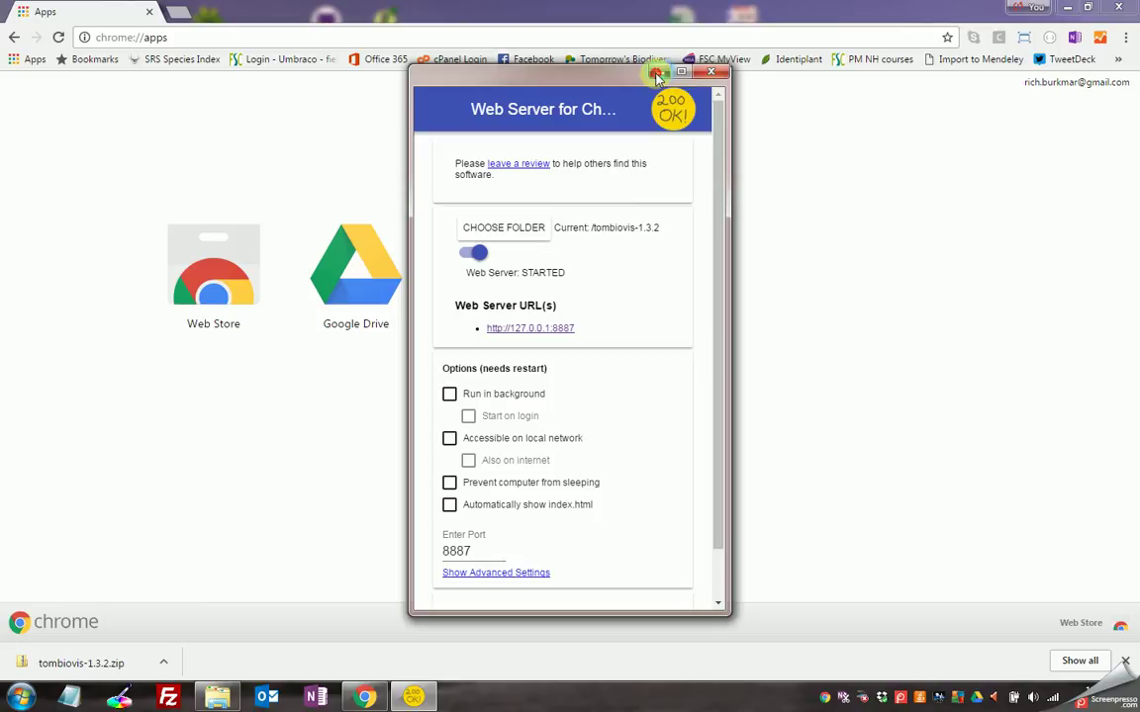
# - Minimize Web Server and load 127.0.0.1:8887/vis.html in Chrome
pyautogui.click(657, 75)
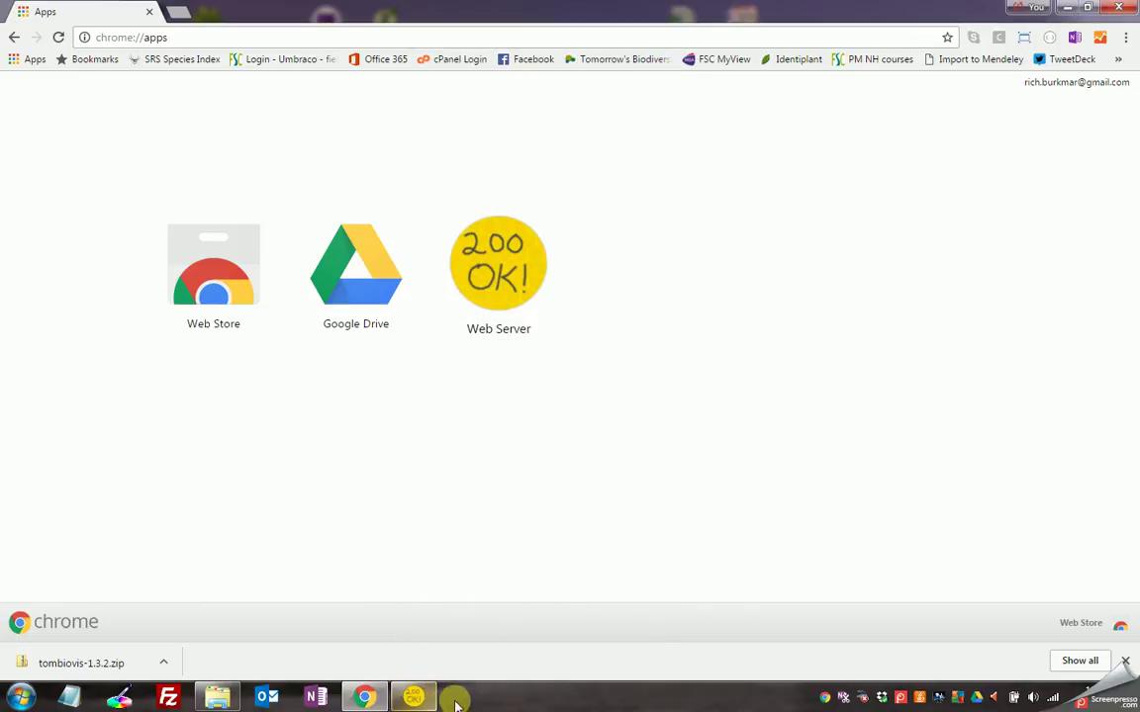
pyautogui.click(180, 41)
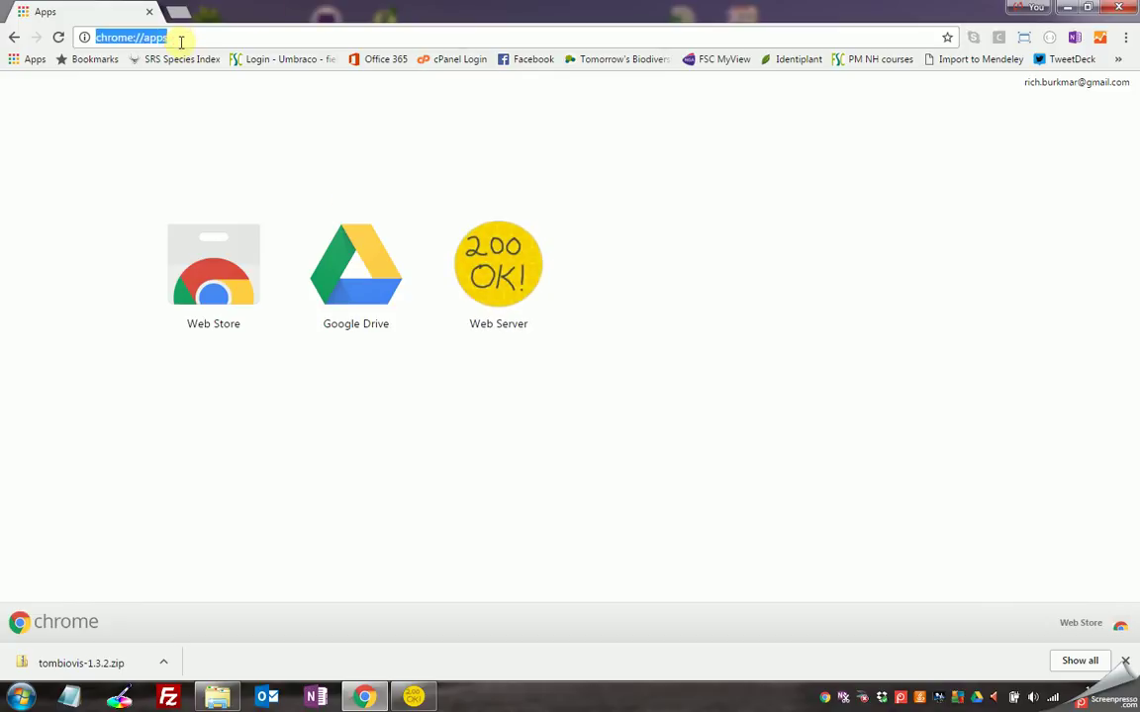
pyautogui.write('12')
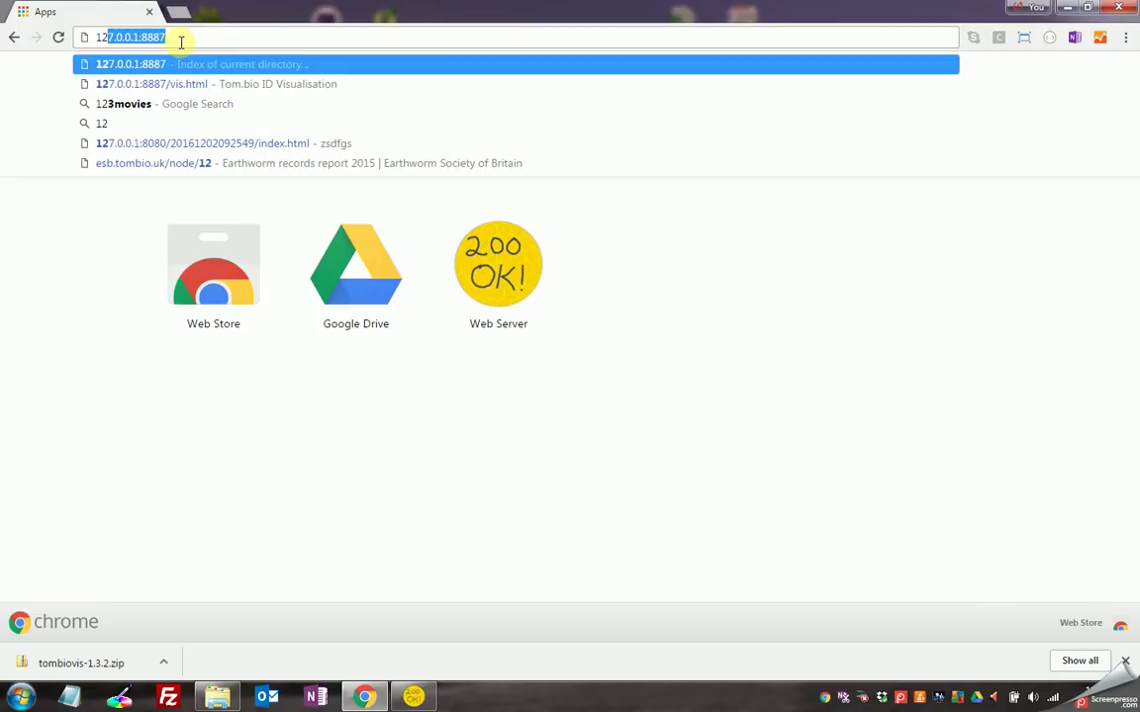
pyautogui.write('7')
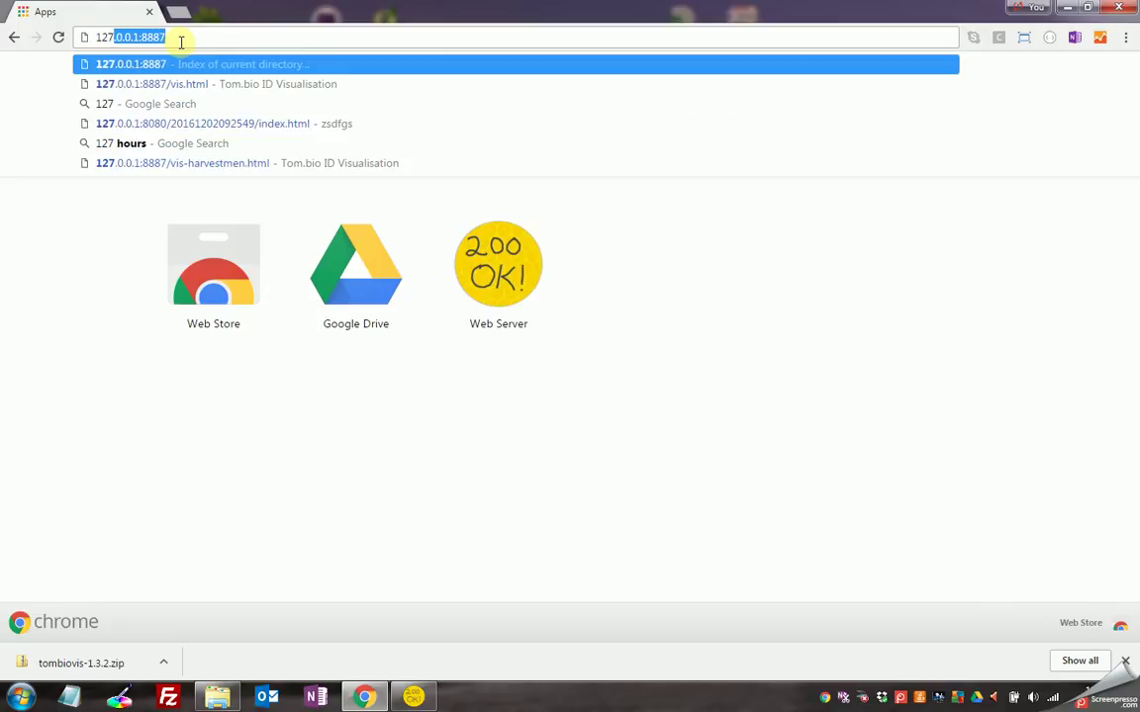
pyautogui.write('.')
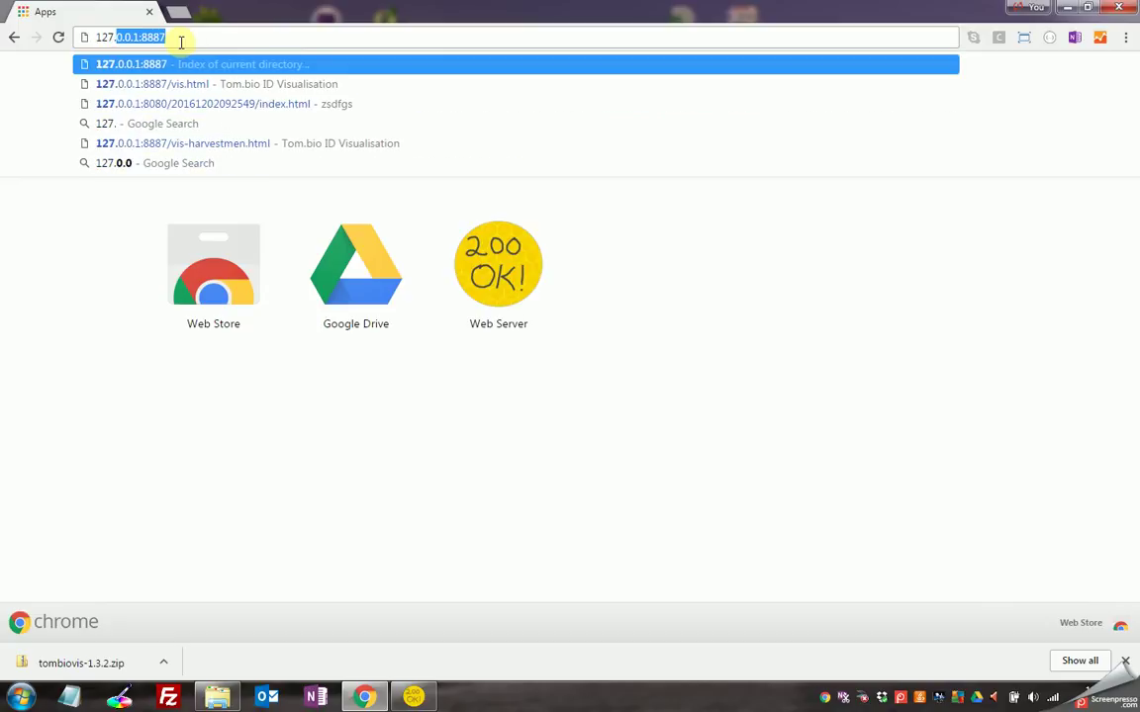
pyautogui.write('0.')
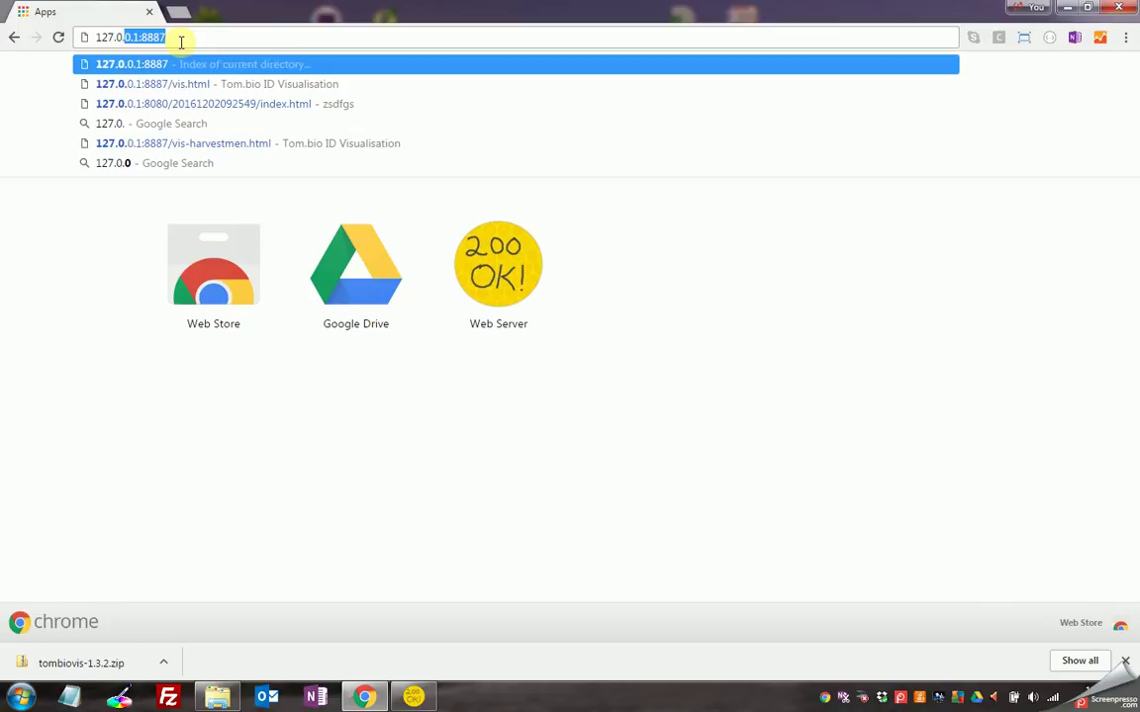
pyautogui.write('0.1')
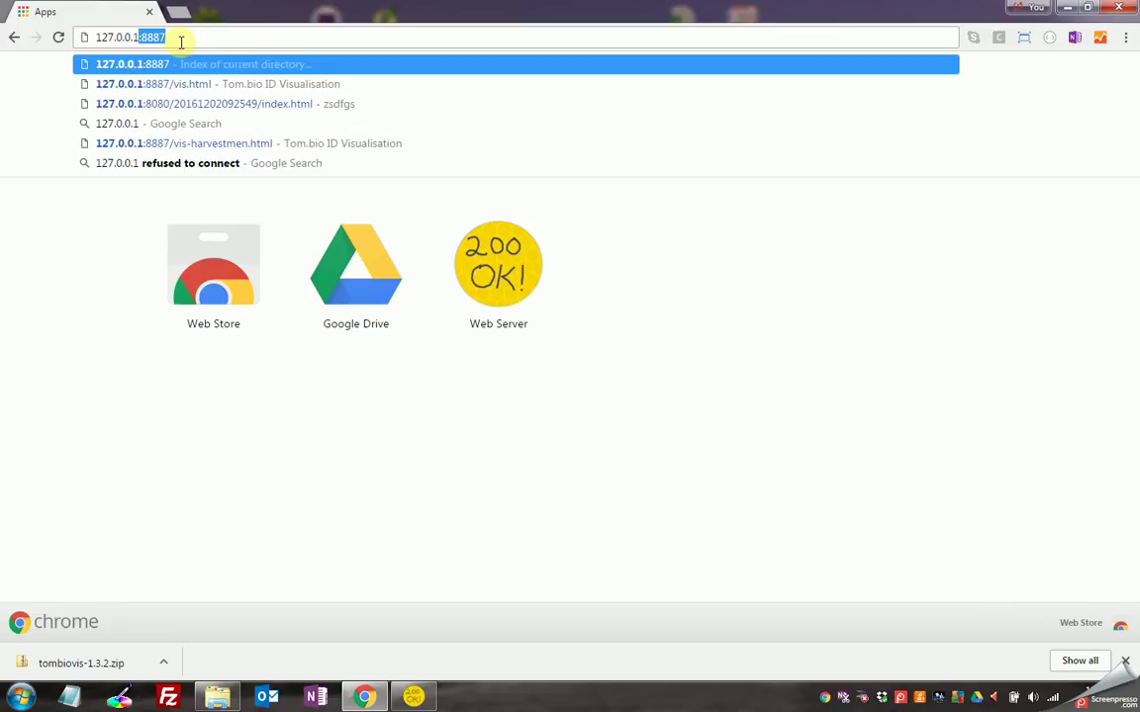
pyautogui.write(':888')
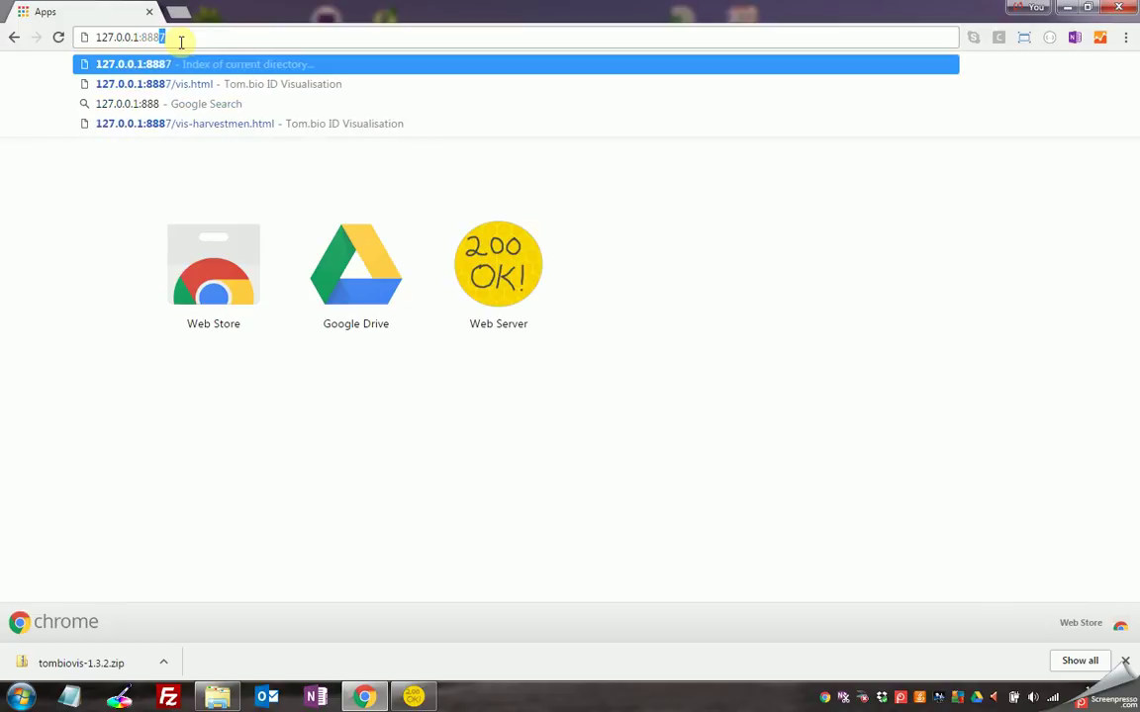
pyautogui.write('7/vis')
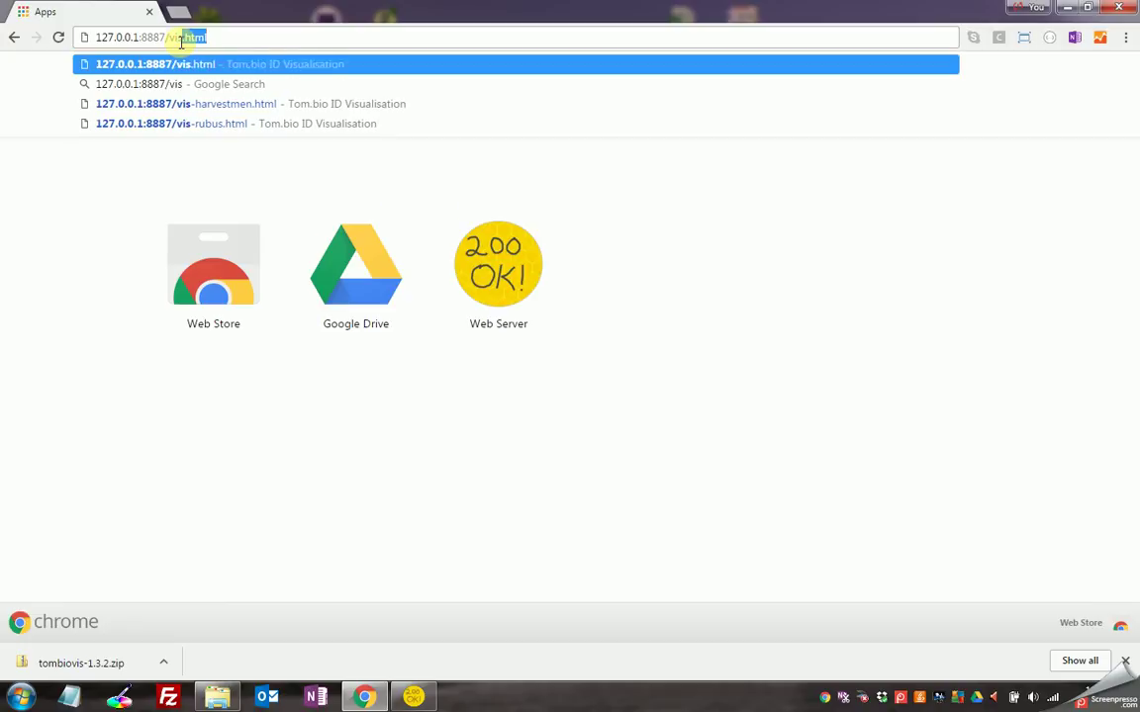
pyautogui.write('.html')
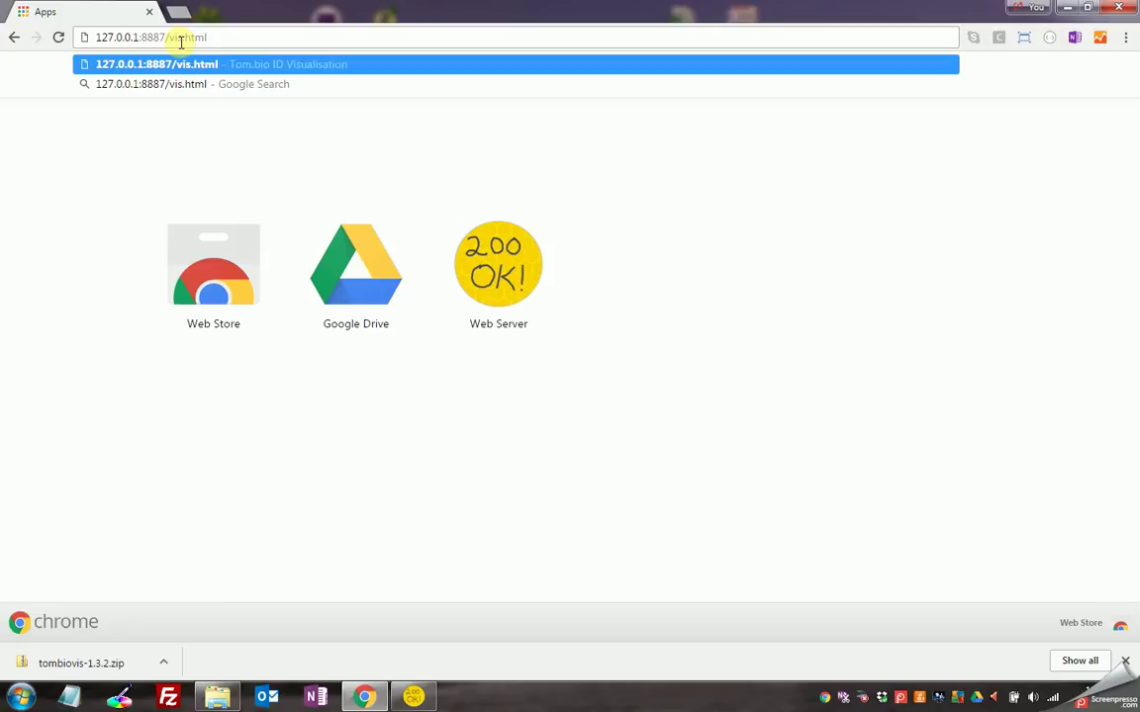
pyautogui.press('Return')
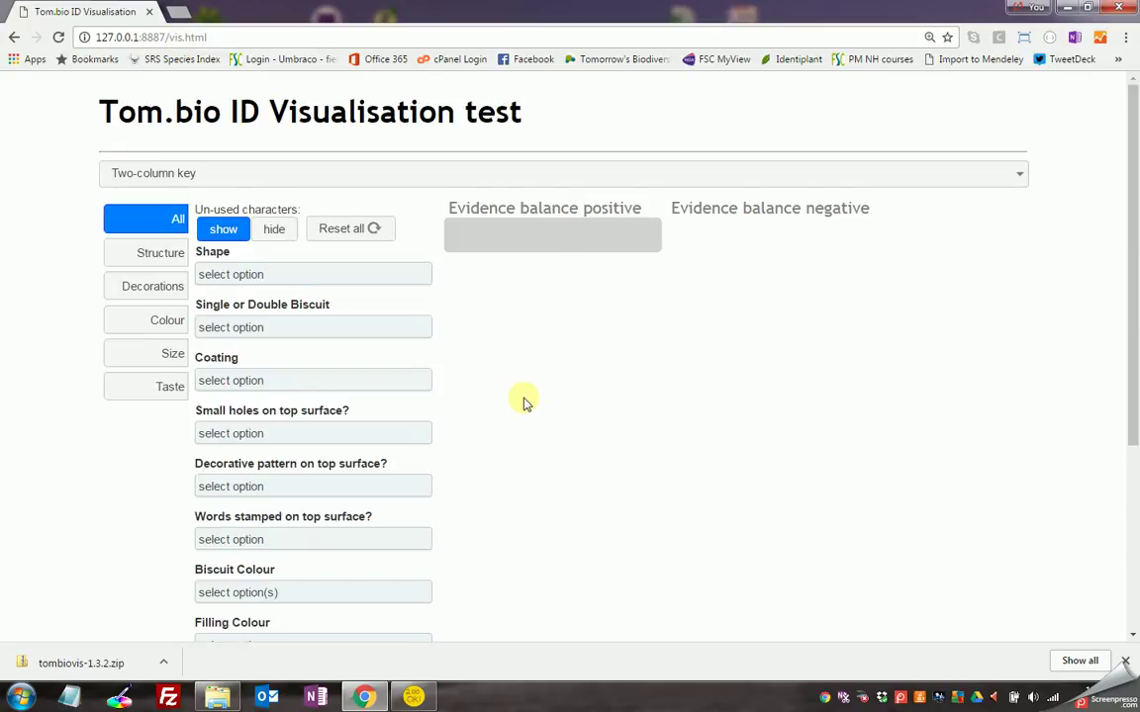
# - Choose Single for Single or Double Biscuit and switch the tool to Single-column key
pyautogui.scroll(-3, 529, 401)
pyautogui.scroll(3, 529, 403)
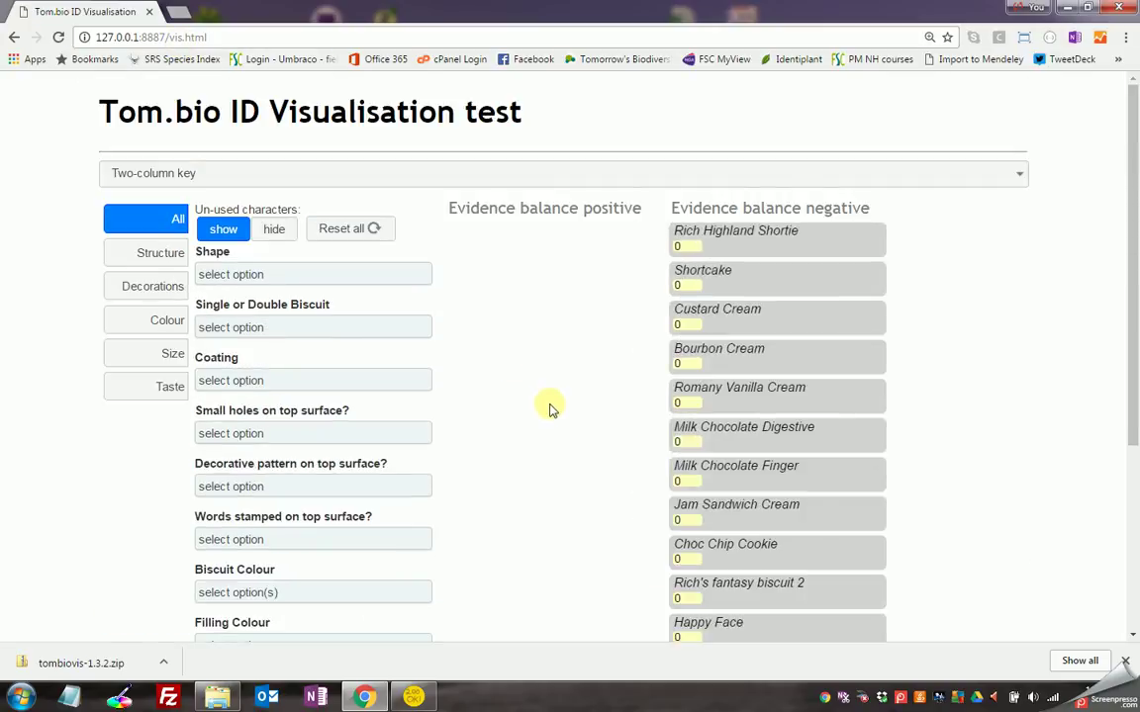
pyautogui.click(341, 327)
pyautogui.click(300, 372)
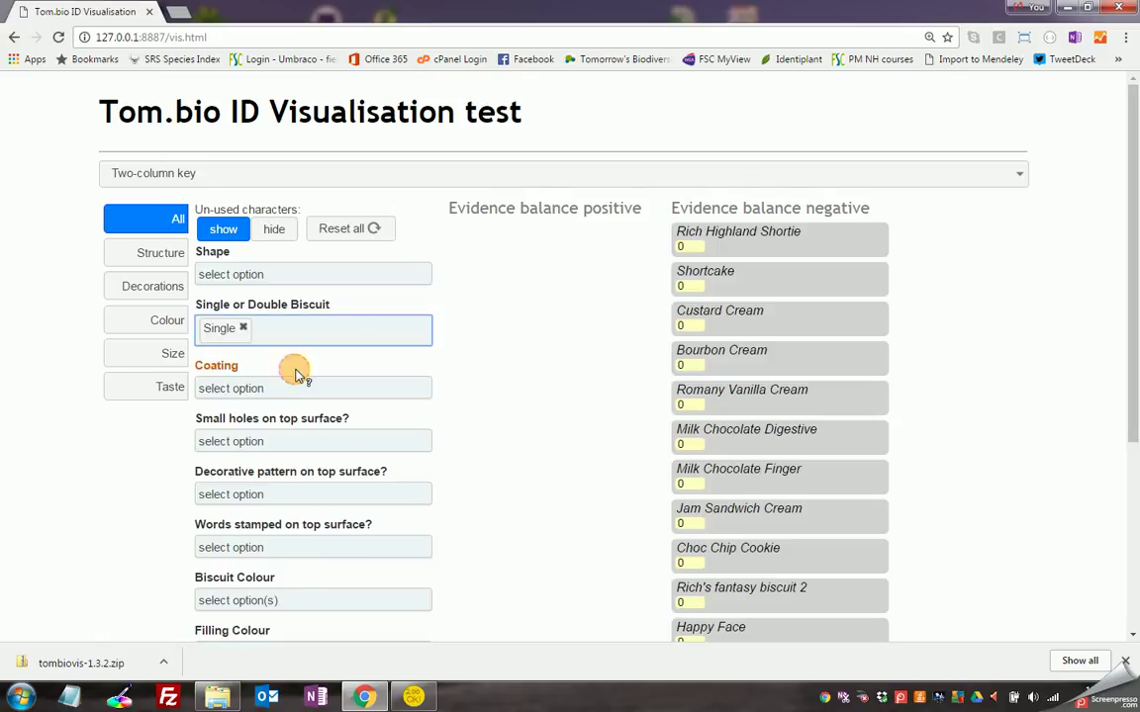
pyautogui.click(283, 176)
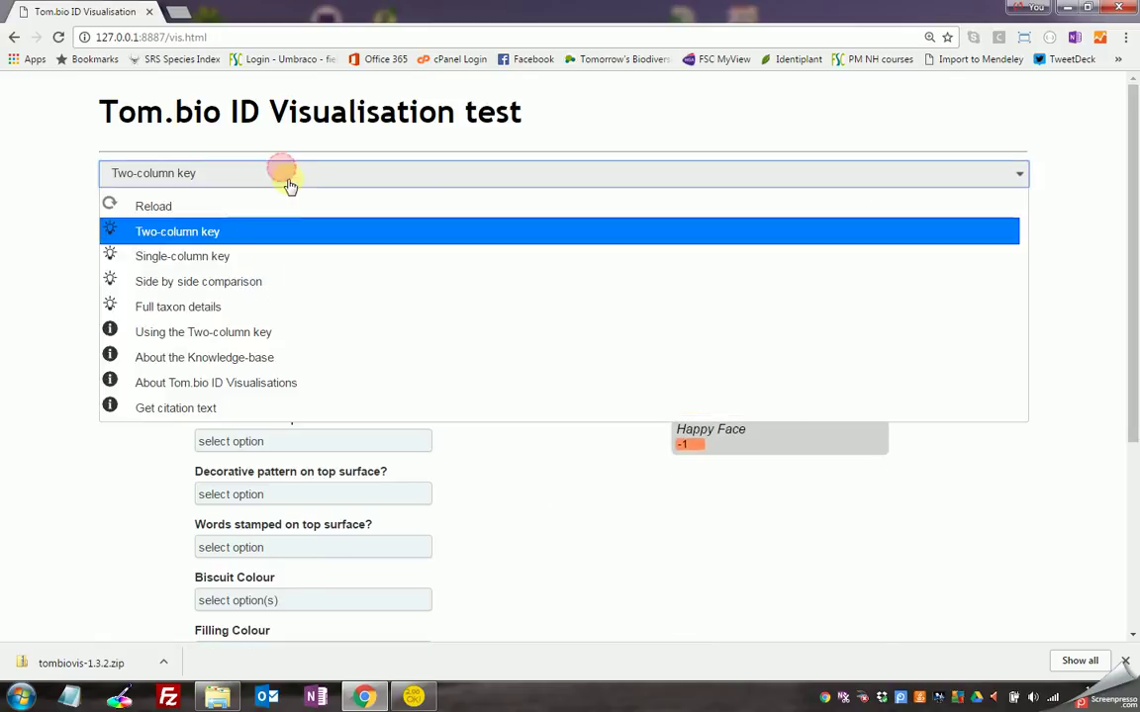
pyautogui.click(244, 259)
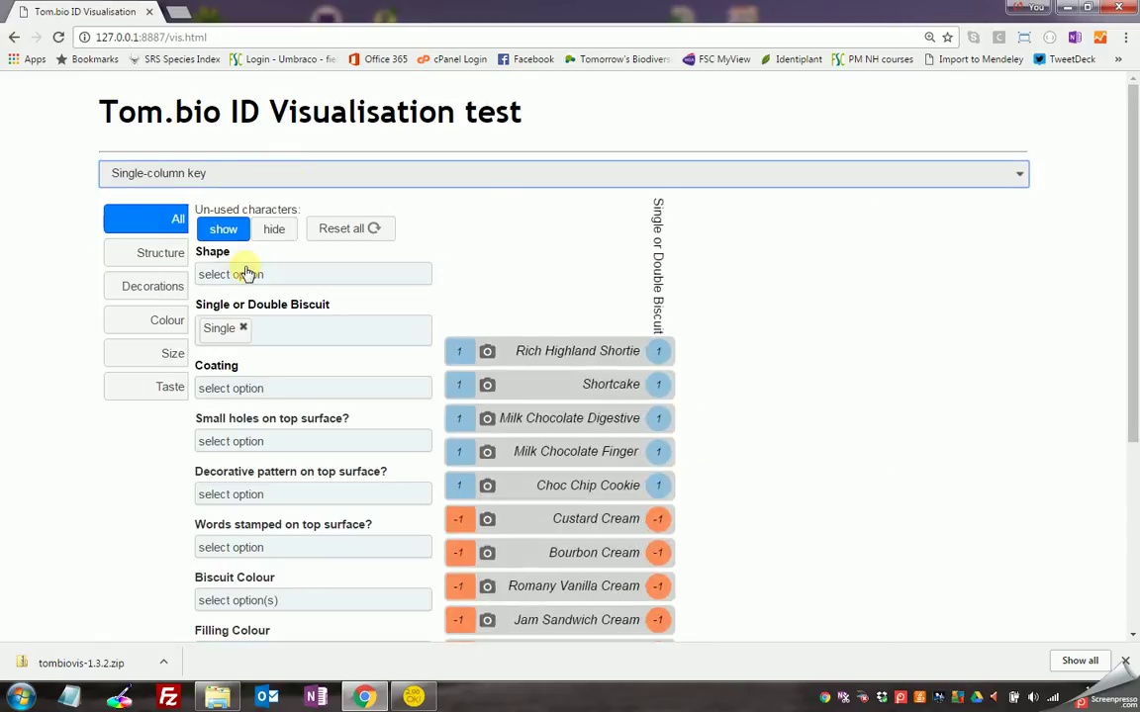